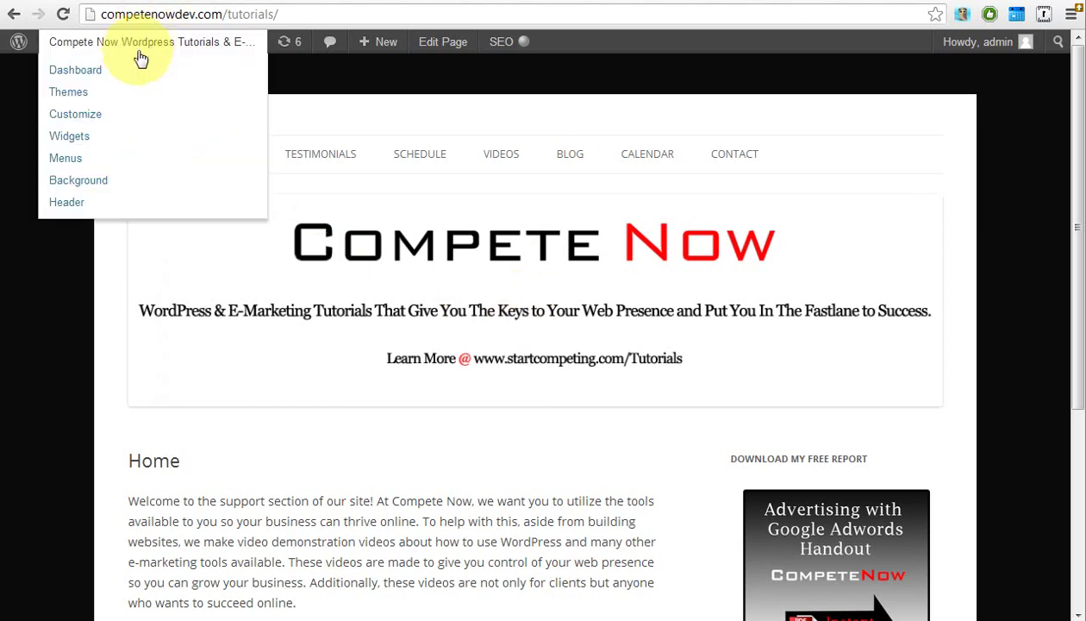
Search the plugin directory for 'Display Posts Shortcode' and find it listed as already installed.
left_click(125, 67)
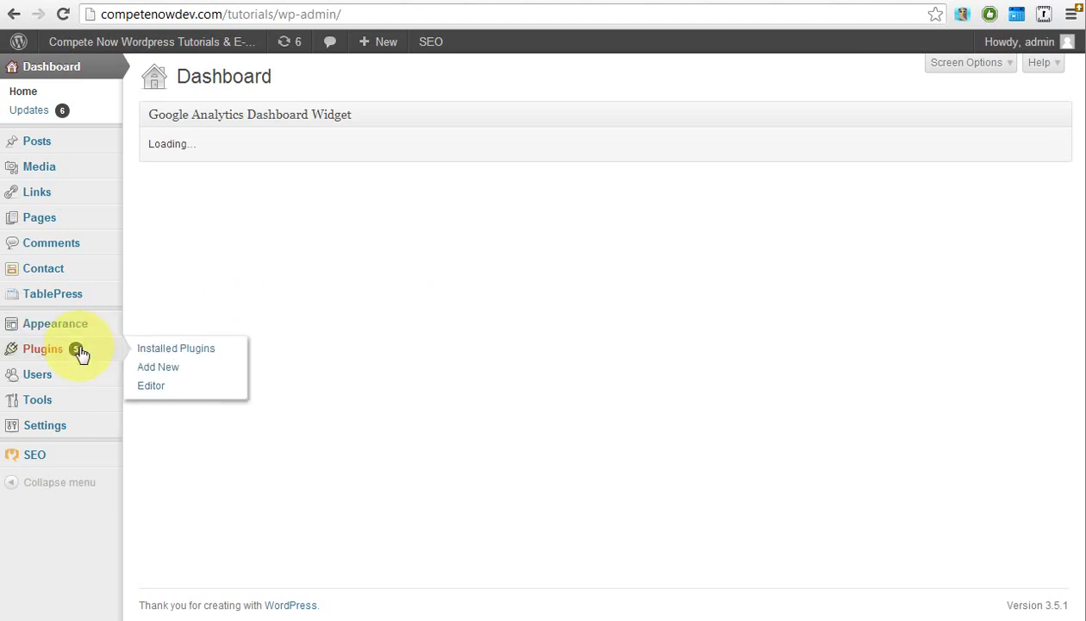
left_click(149, 369)
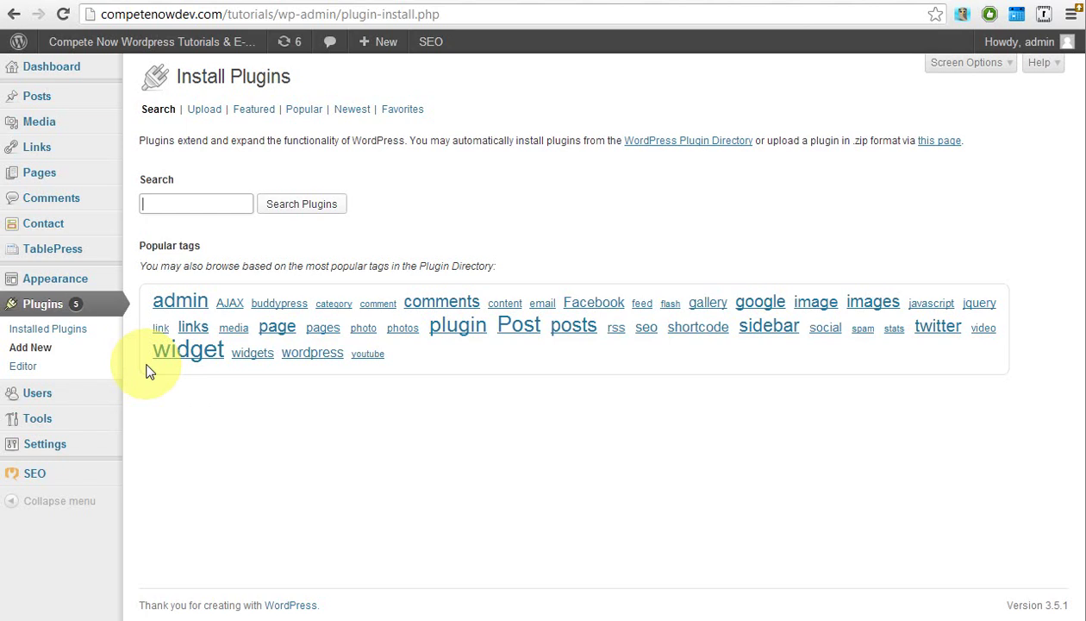
type("Di")
left_click(189, 226)
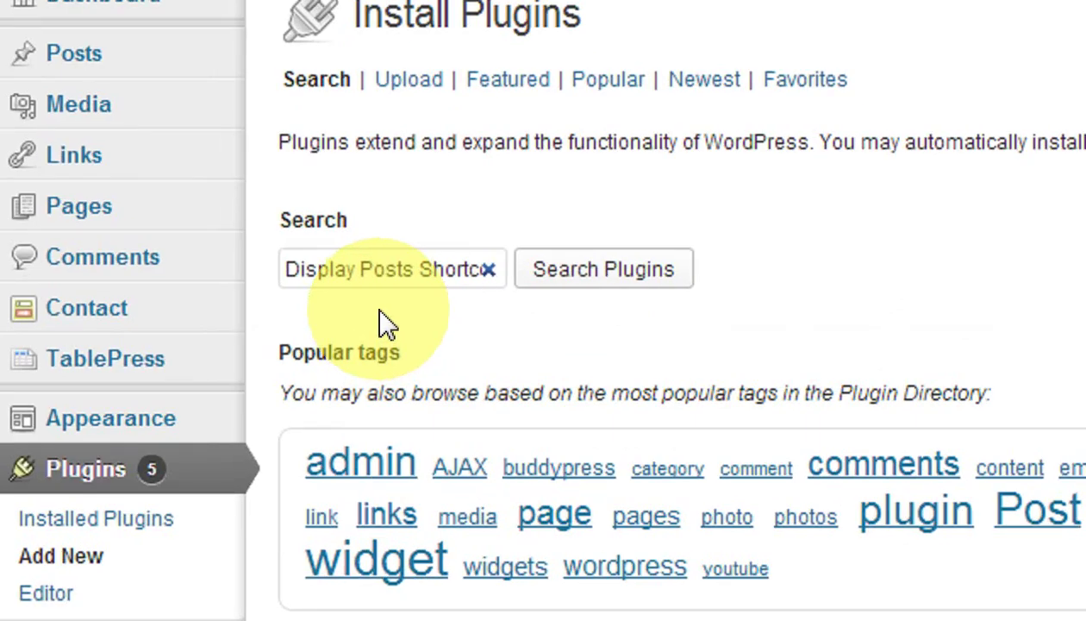
left_click(199, 209)
left_click(531, 278)
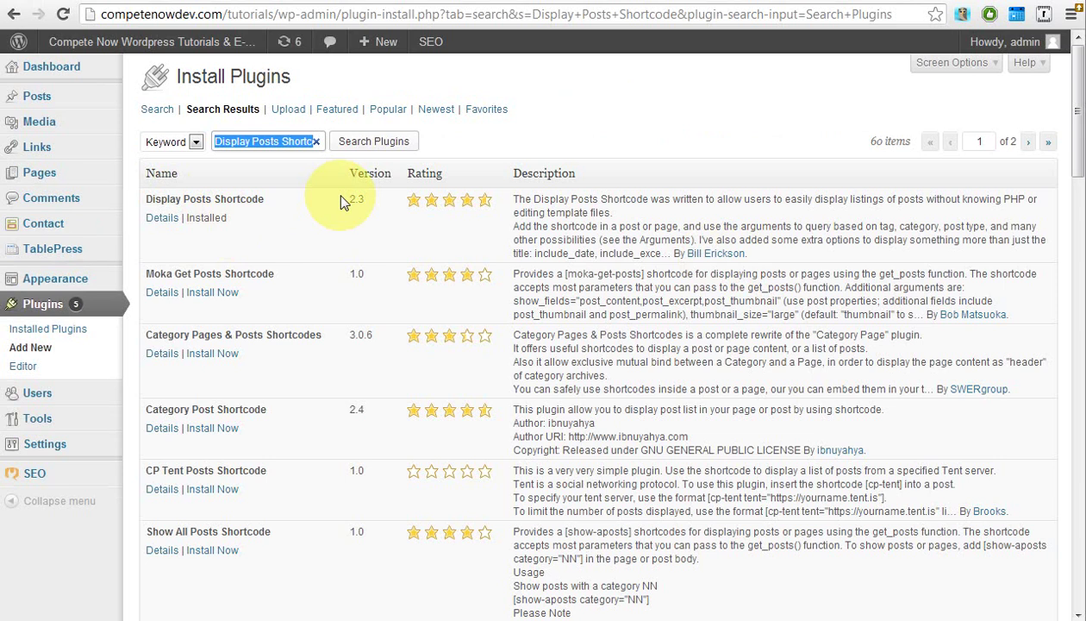
Open the Home page editor and add the line 'These are my most recent posts' below the intro.
mouse_move(151, 41)
left_click(172, 41)
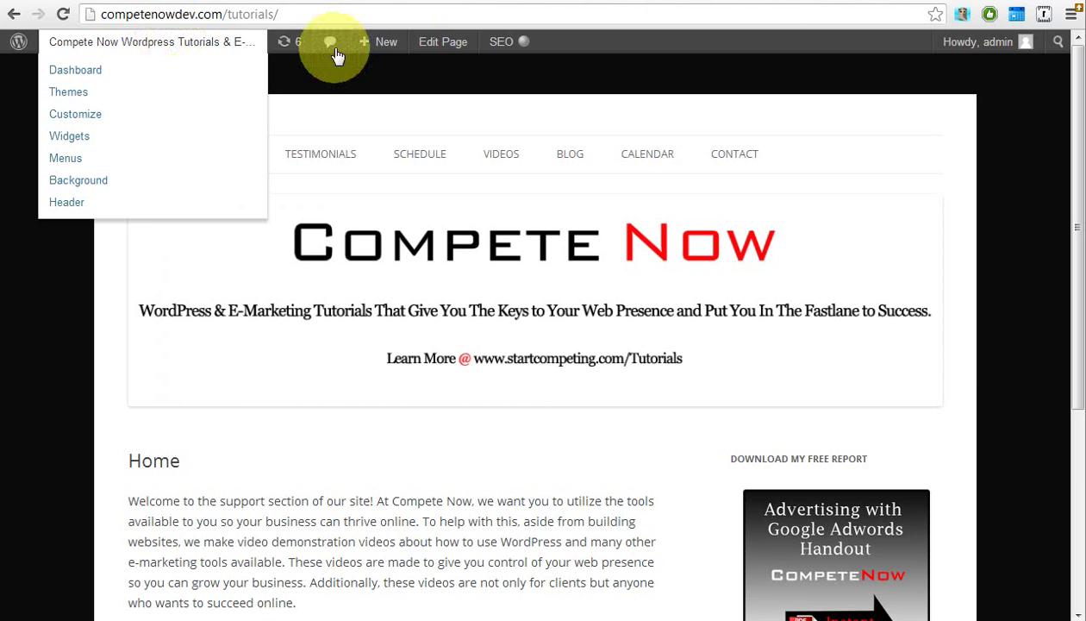
left_click(429, 48)
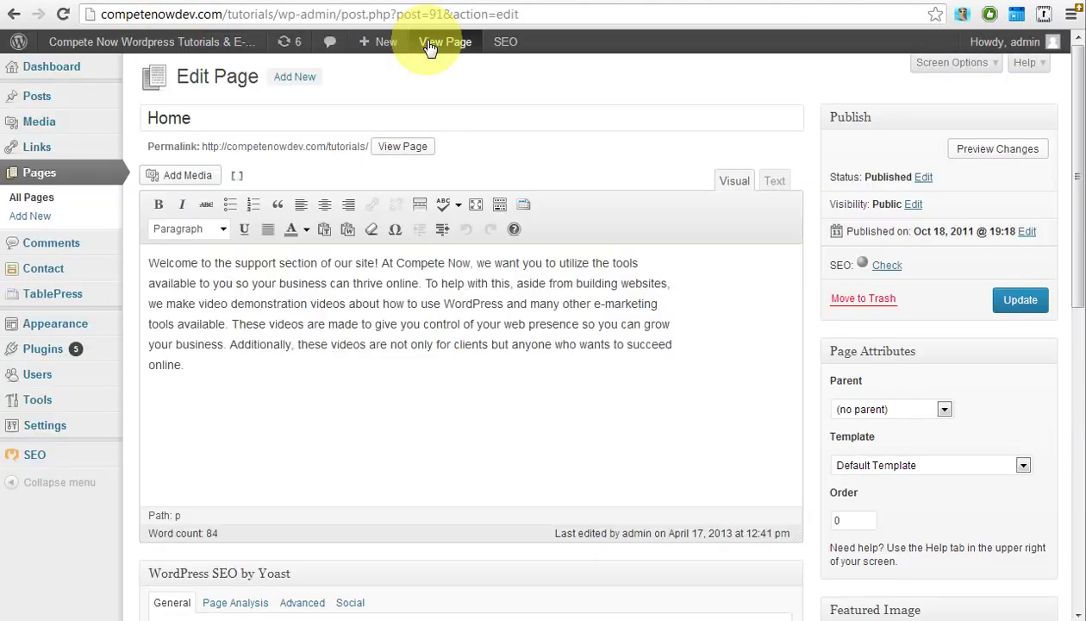
left_click(218, 395)
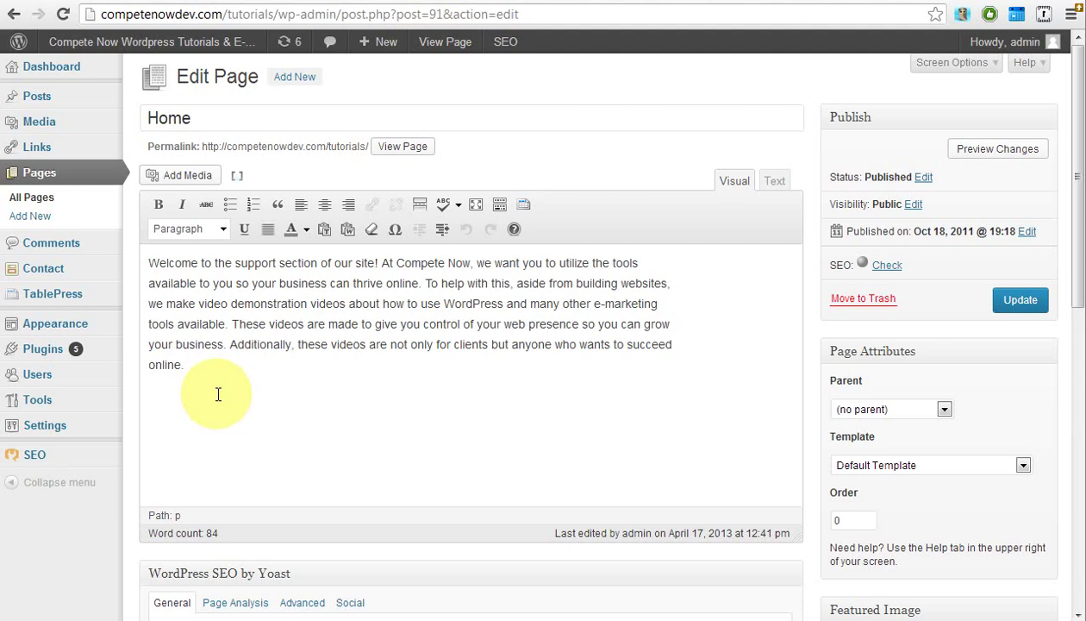
key("Return")
type("The")
type("se are my most res")
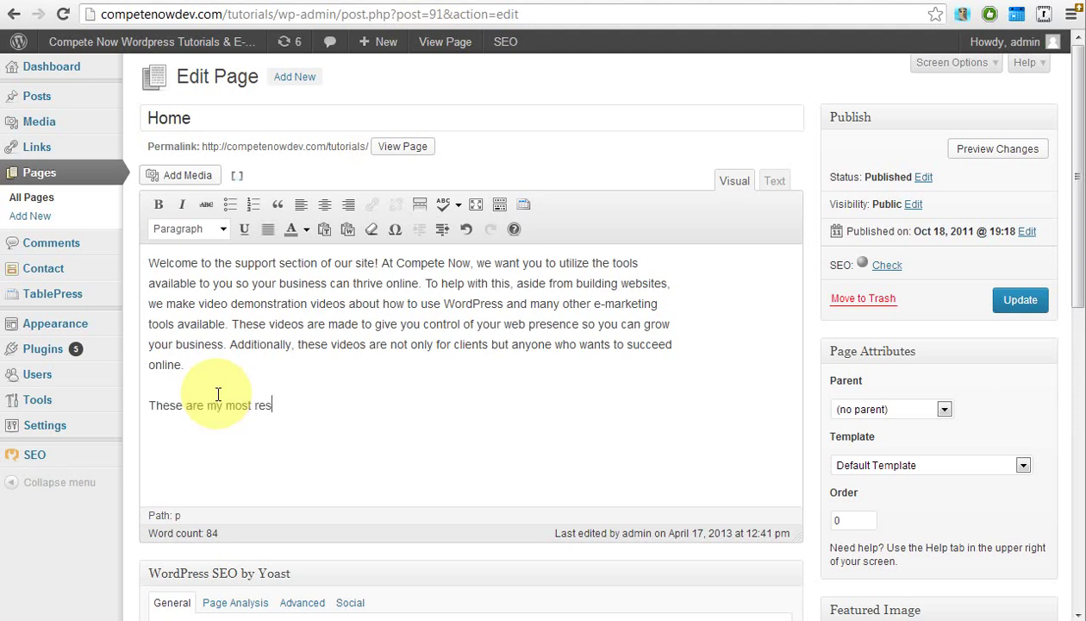
type("e")
key("BackSpace")
key("BackSpace")
key("BackSpace")
type("ecent post")
type("s")
Make that line a Heading 1 and add the [display-posts] shortcode on a new line beneath it.
left_click_drag(353, 417, 138, 412)
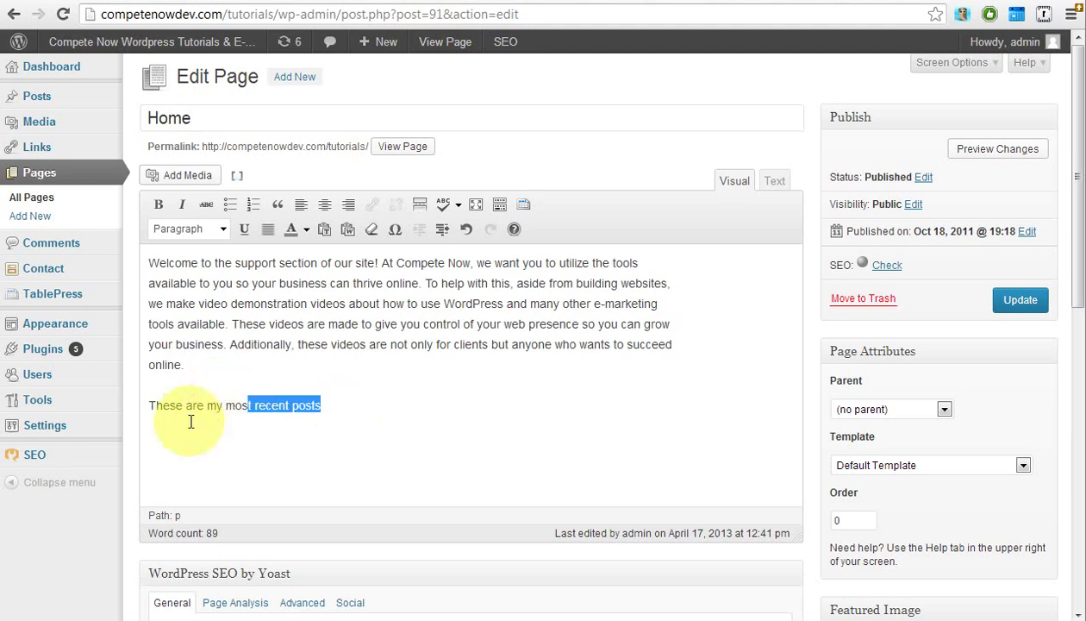
left_click(208, 231)
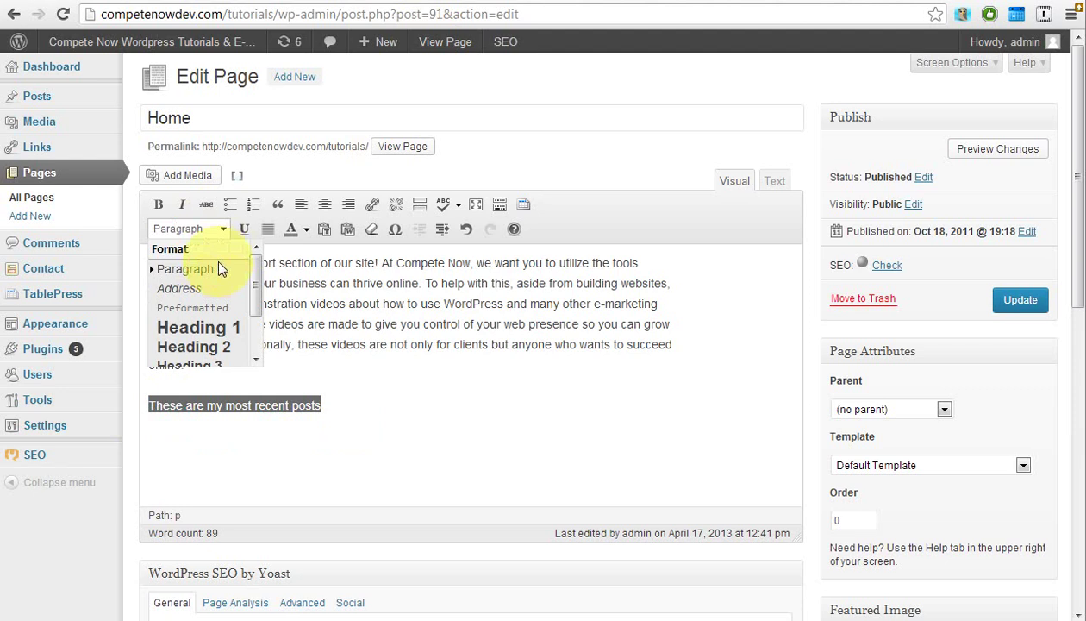
left_click(206, 328)
left_click(428, 410)
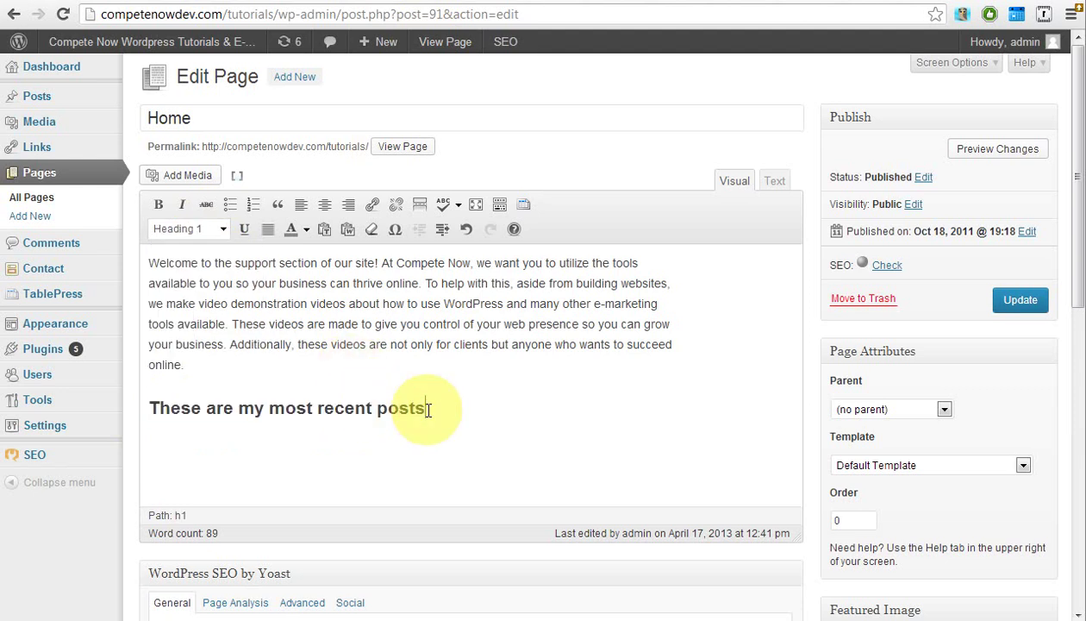
key("Return")
type("[")
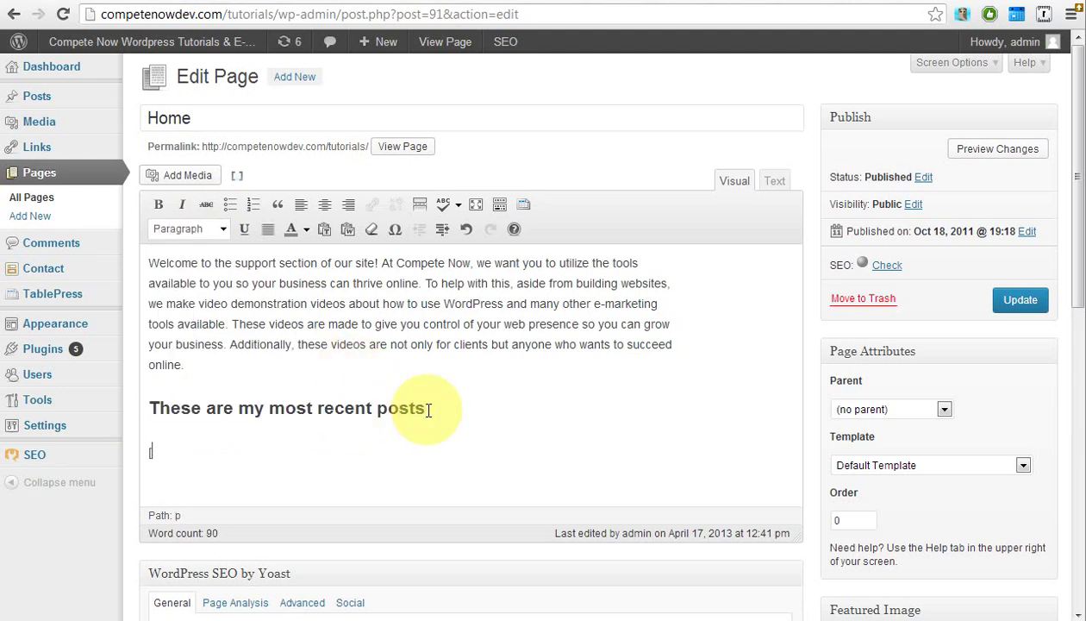
type("dis")
type("play-po")
type("sts")
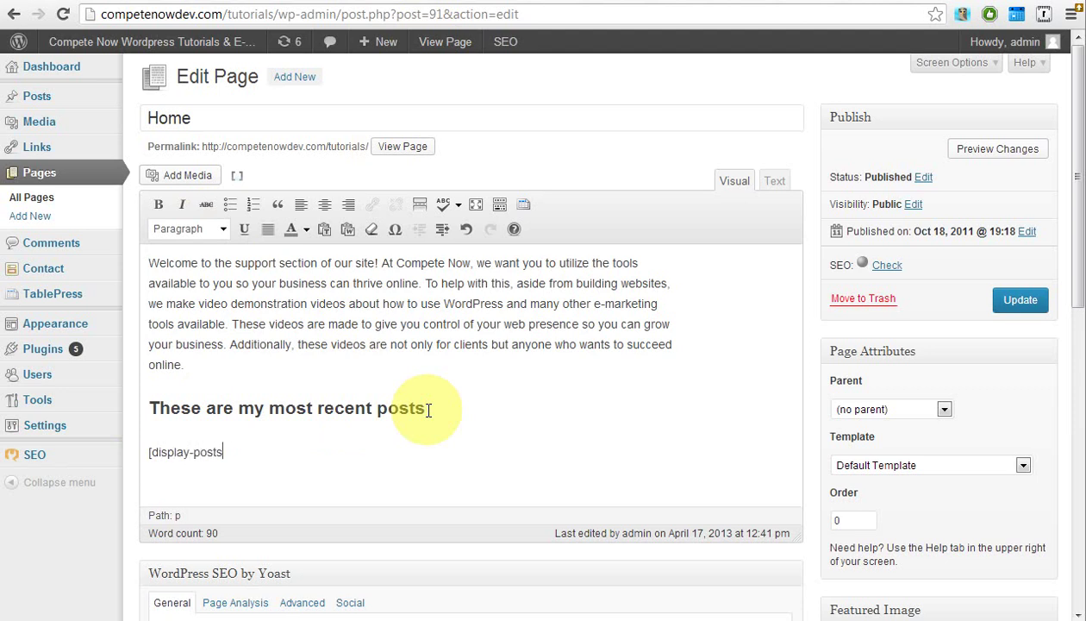
type("]")
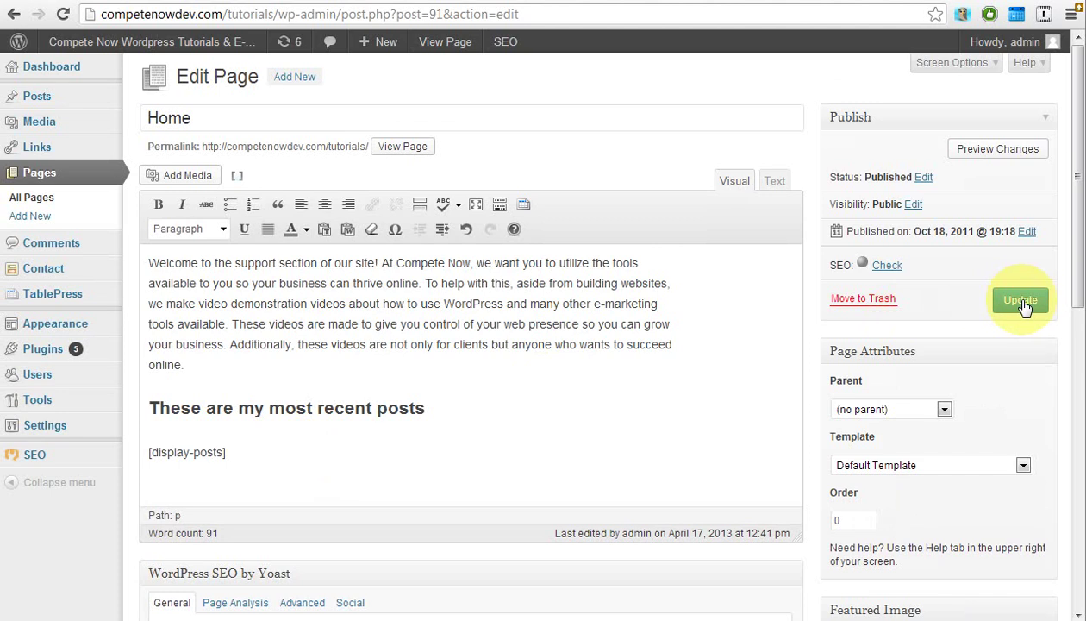
Save the Home page changes with Update.
left_click(1021, 302)
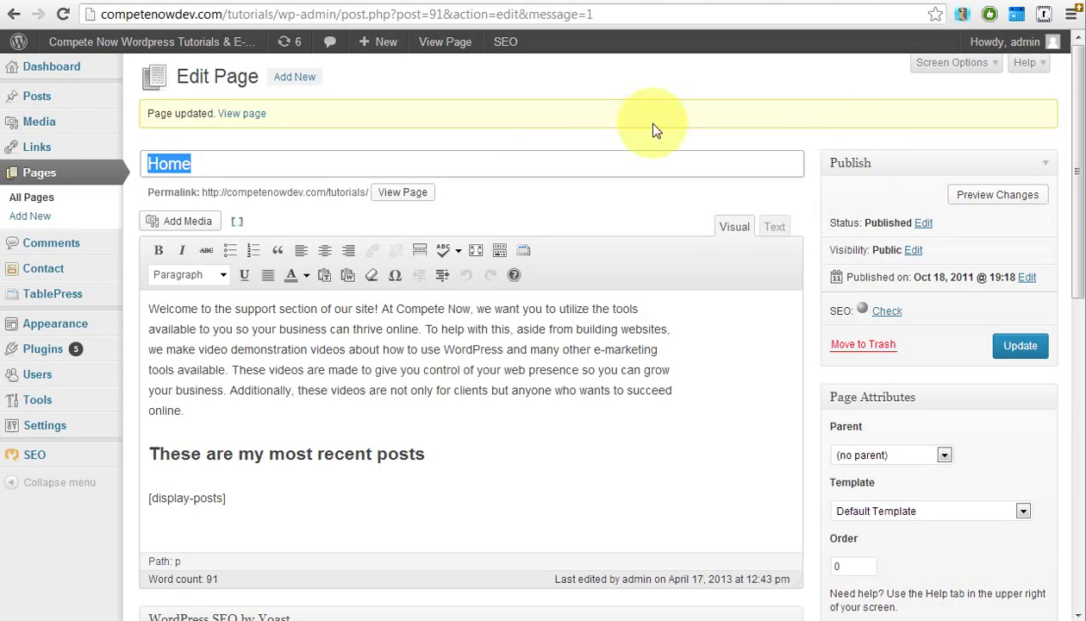
right_click(409, 193)
left_click(427, 206)
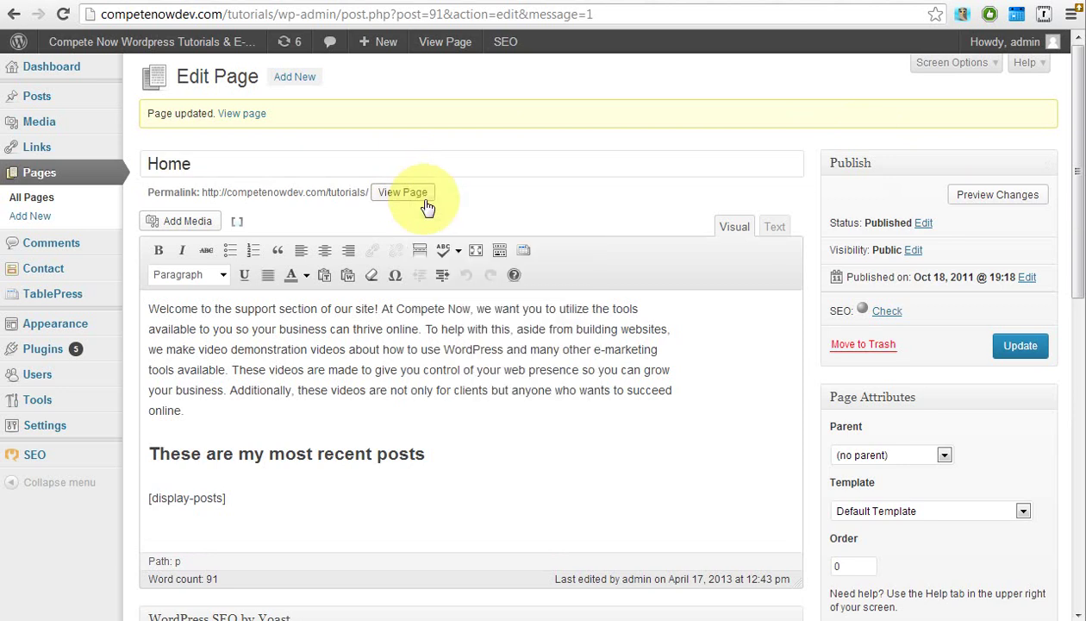
View the live Home page and scroll to check the recent post titles under the heading.
left_click(723, 4)
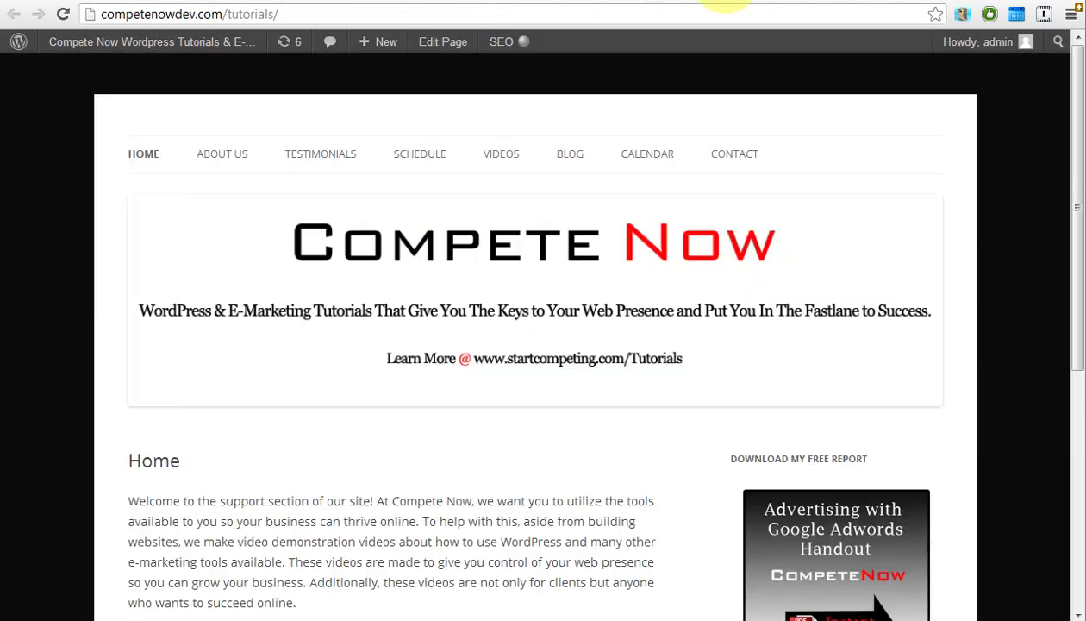
scroll(501, 486, "down", 3)
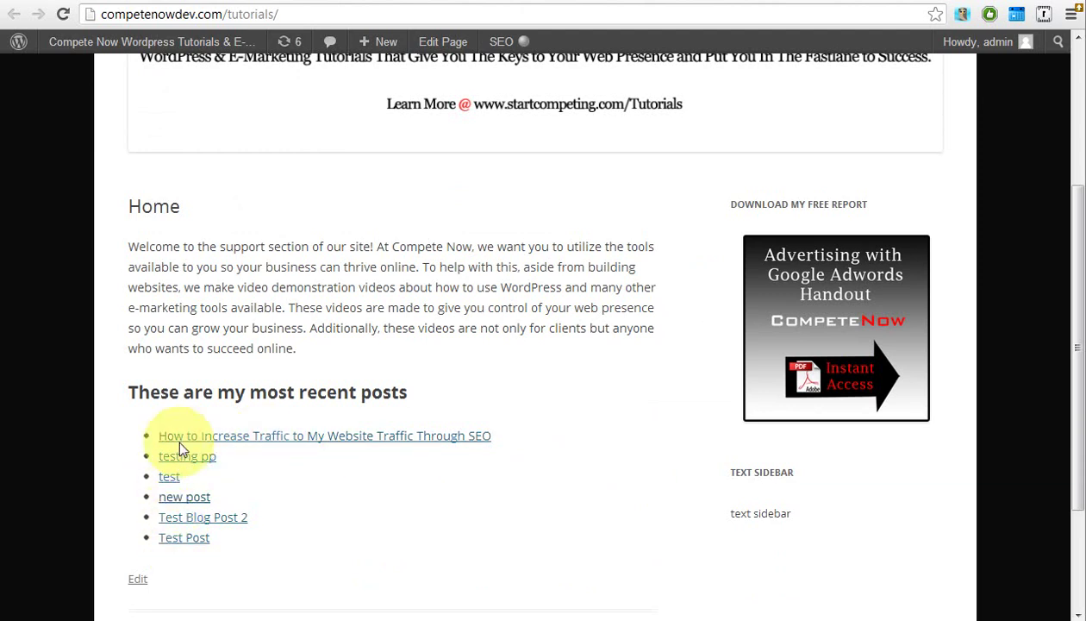
scroll(589, 337, "up", 3)
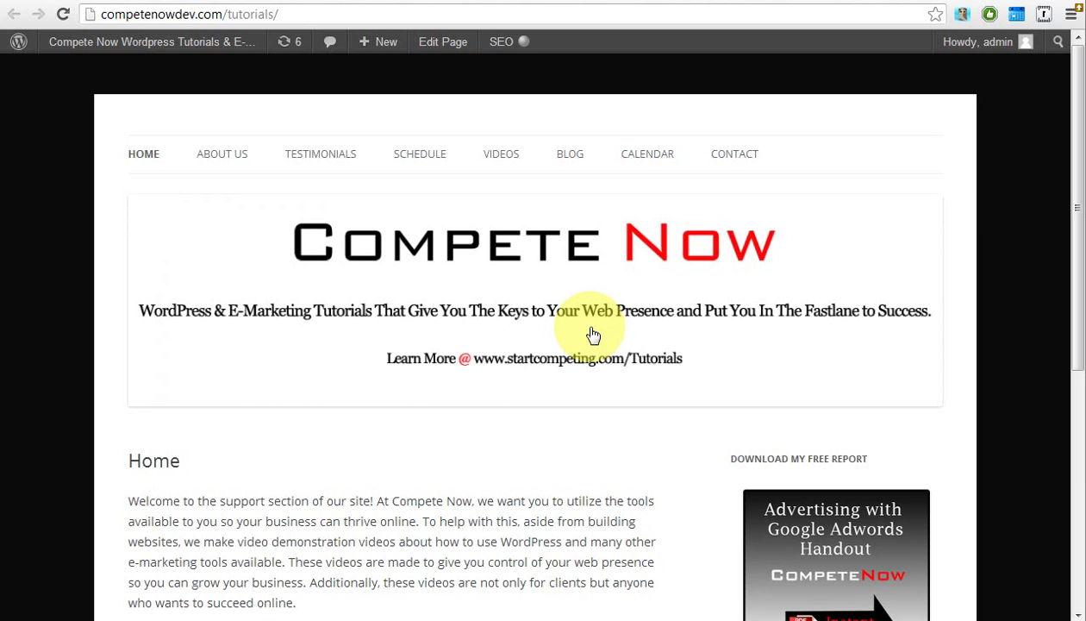
scroll(453, 474, "down", 5)
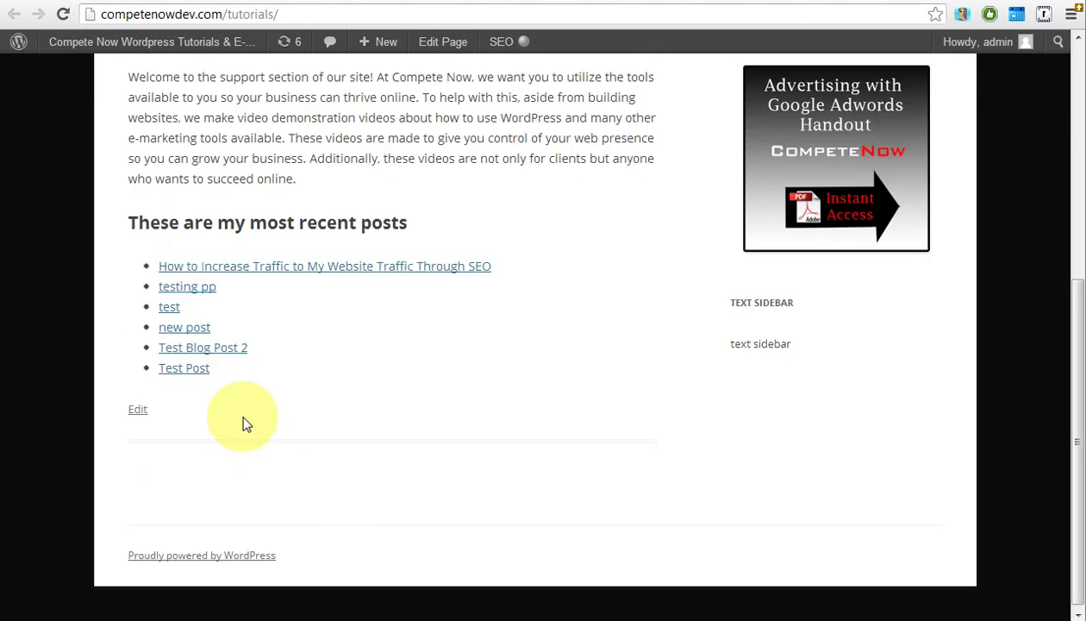
scroll(245, 422, "up", 5)
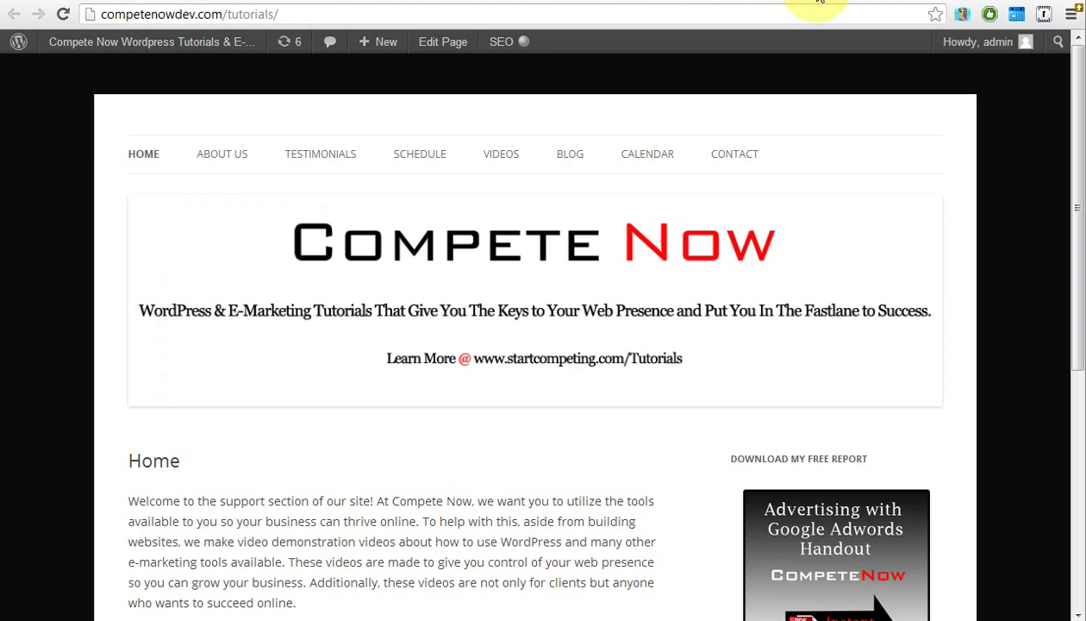
Scroll around the Display Posts Shortcode GitHub wiki, returning to the top of the page.
left_click(492, 380)
scroll(493, 394, "down", 10)
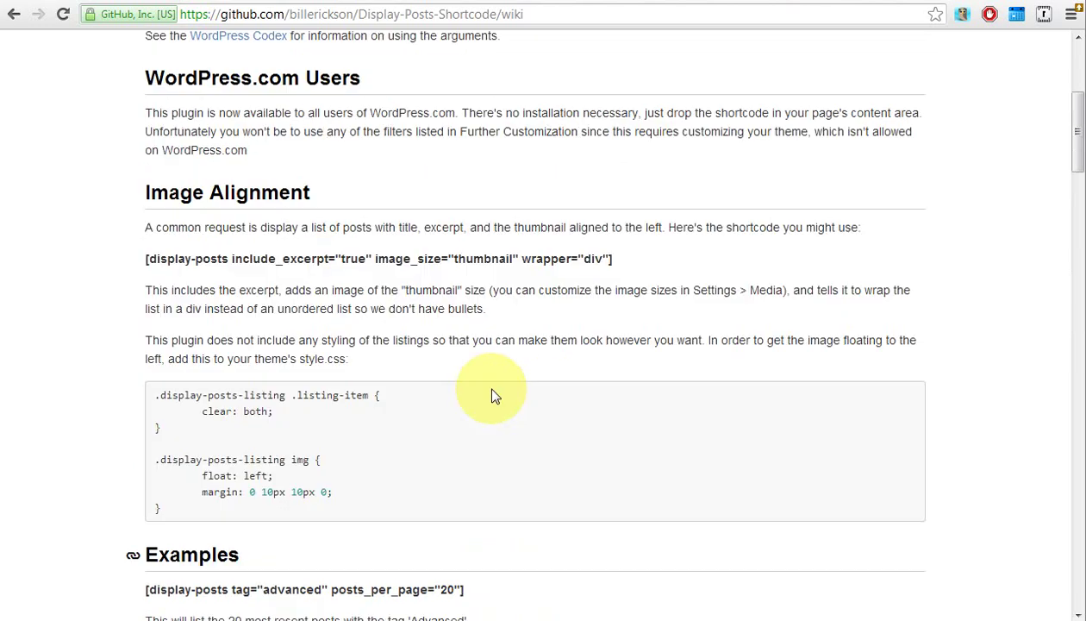
scroll(470, 405, "up", 5)
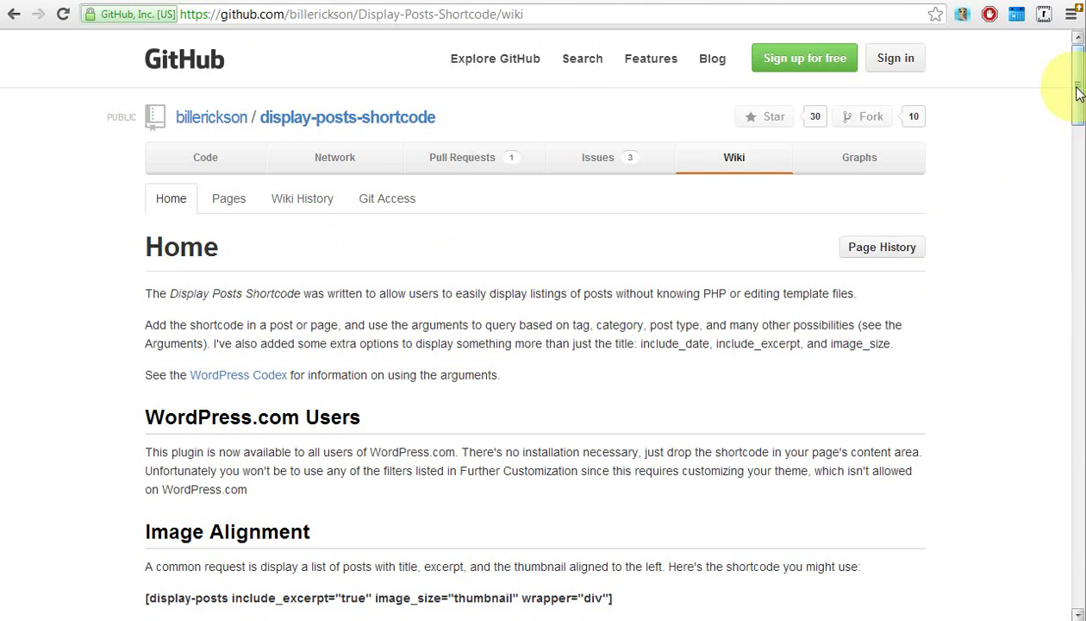
mouse_move(1076, 99)
left_mouse_down()
mouse_move(1077, 142)
mouse_move(1029, 233)
mouse_move(1028, 212)
left_mouse_up()
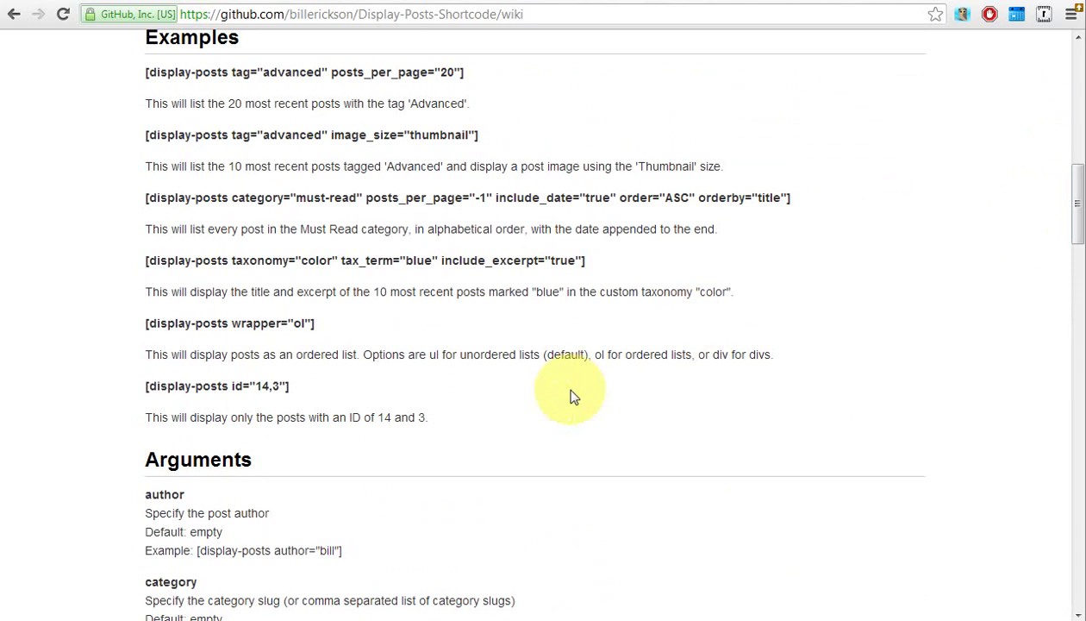
scroll(317, 438, "up", 1)
scroll(317, 438, "up", 1)
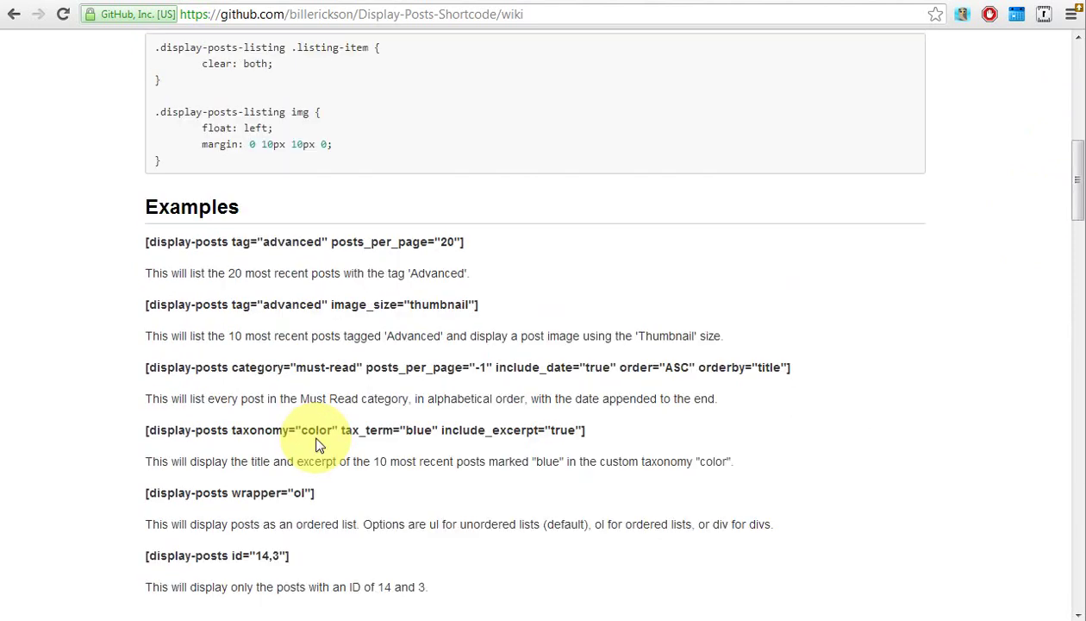
scroll(316, 444, "up", 2)
scroll(400, 465, "up", 2)
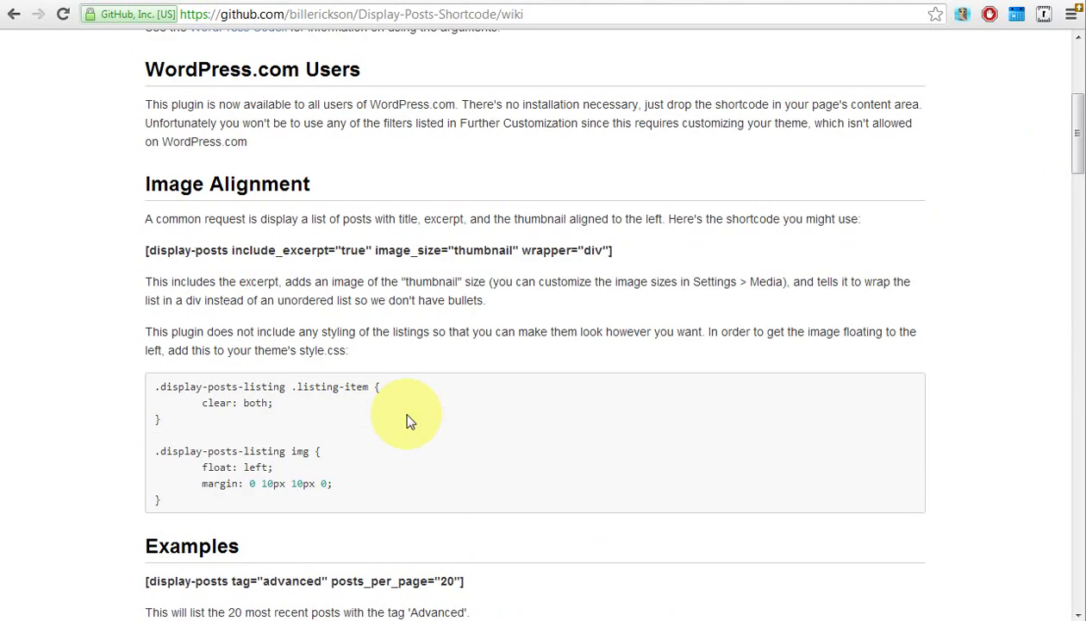
Scroll the wiki past Image Alignment and Examples down to the Arguments section.
left_click(272, 250)
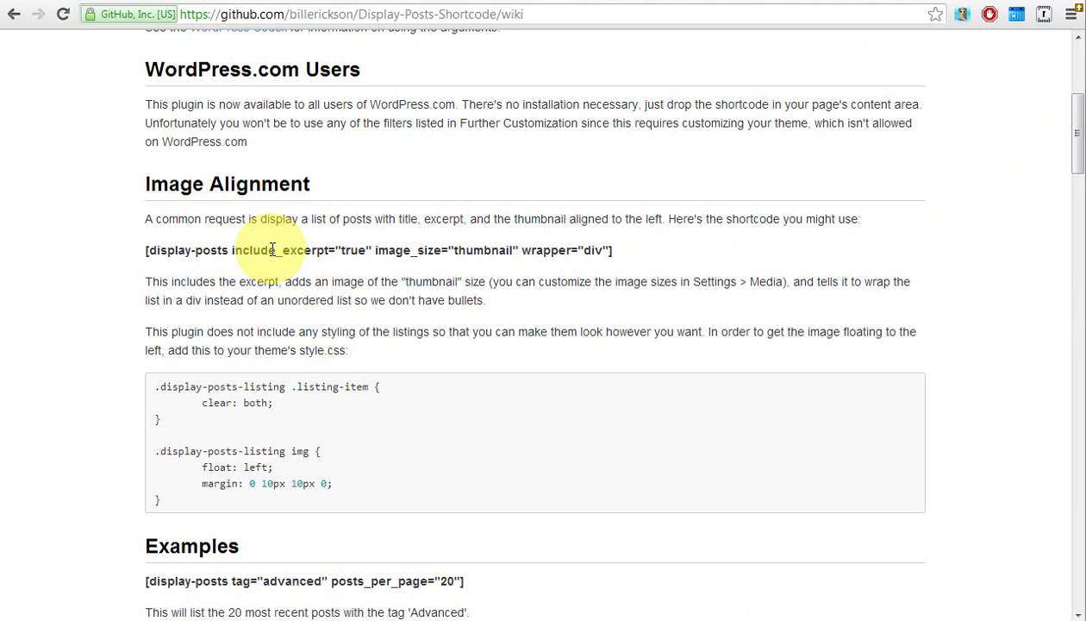
scroll(42, 408, "down", 2)
scroll(41, 408, "down", 1)
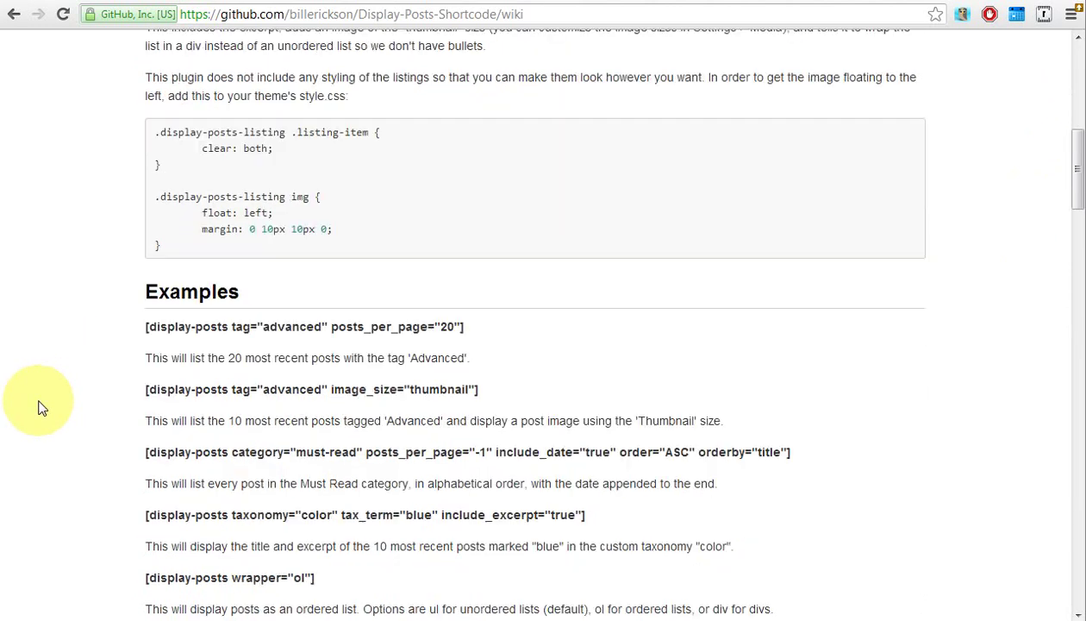
scroll(42, 407, "down", 1)
scroll(42, 407, "down", 1)
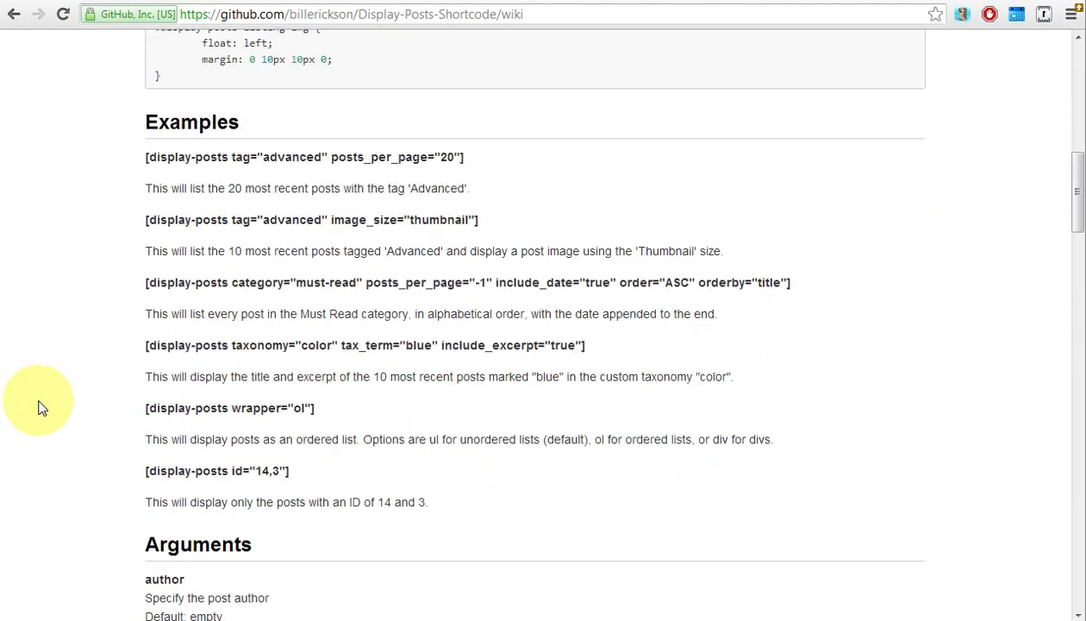
scroll(42, 407, "down", 1)
scroll(41, 407, "down", 1)
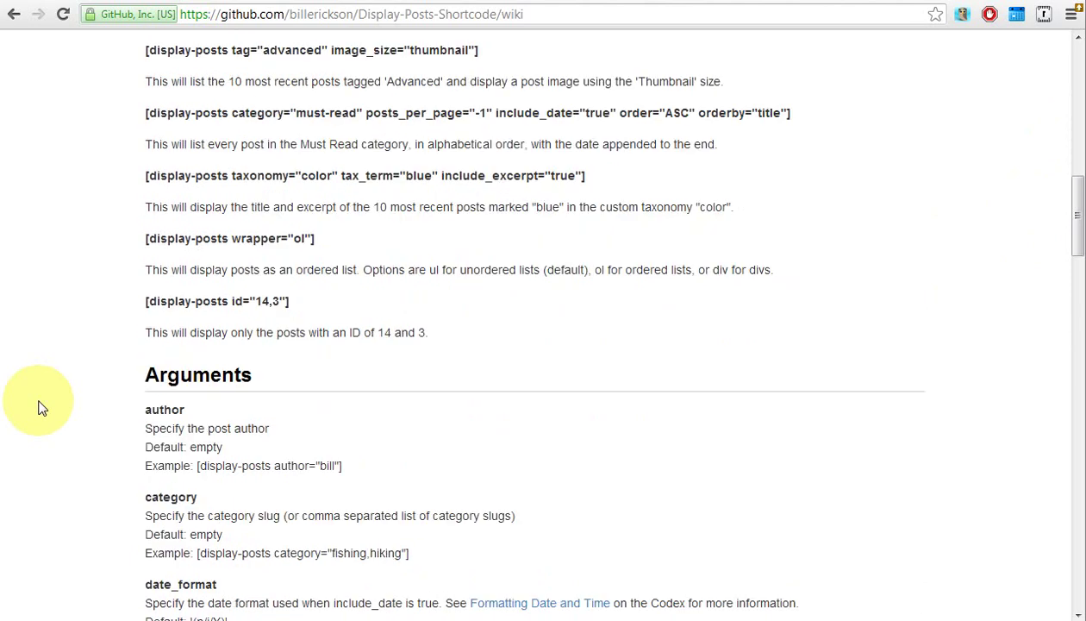
scroll(41, 407, "down", 1)
scroll(42, 408, "down", 1)
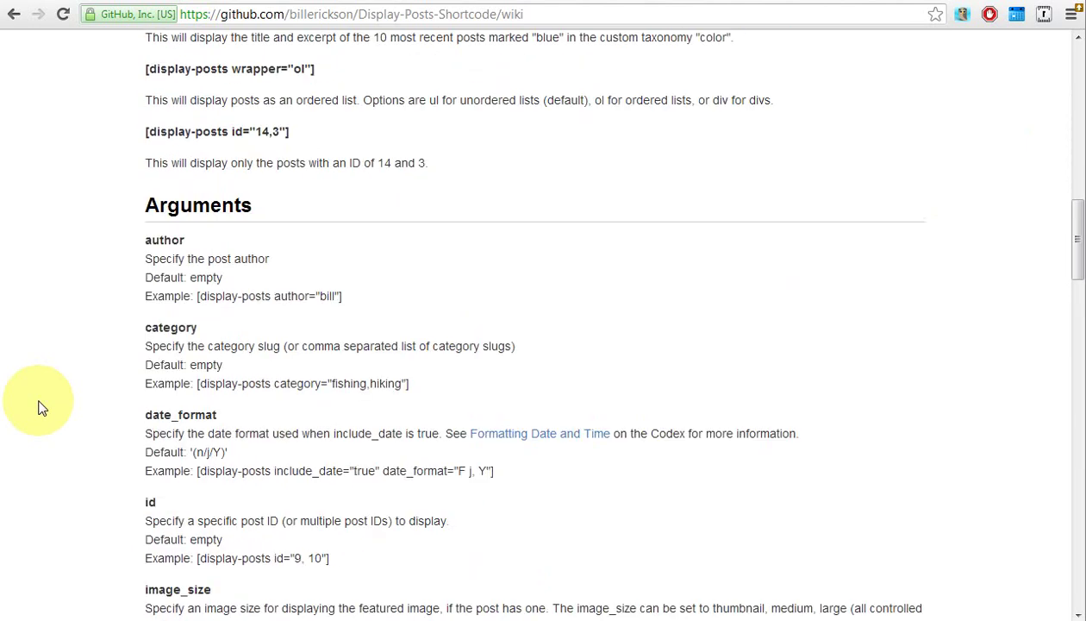
scroll(41, 408, "down", 1)
scroll(41, 408, "down", 1)
scroll(42, 408, "down", 1)
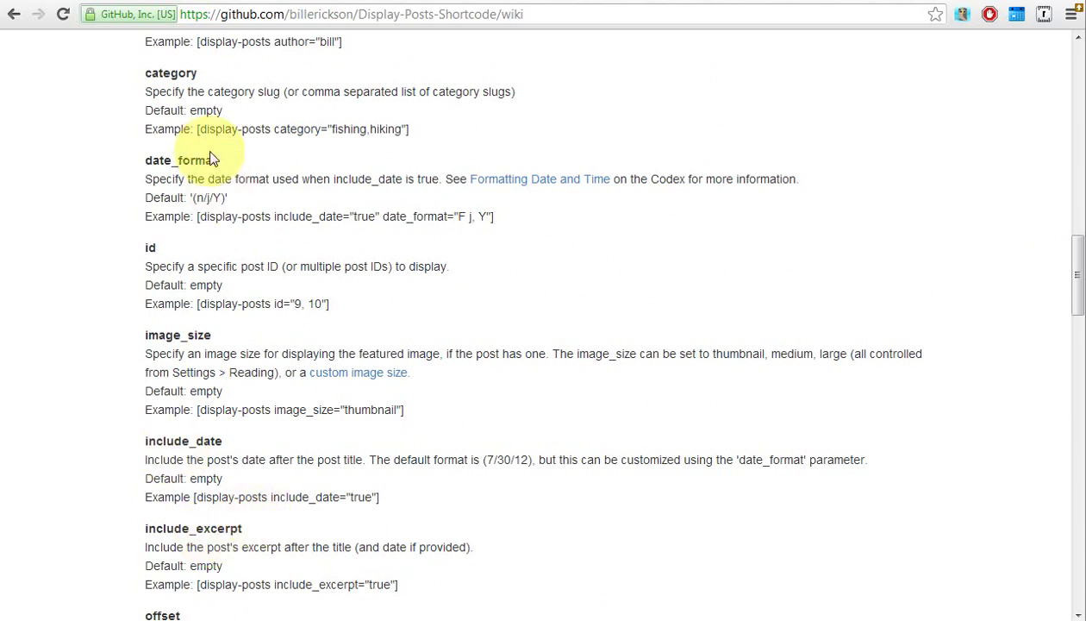
Highlight argument names such as id in the Arguments list while reading toward include_excerpt.
left_click(239, 152)
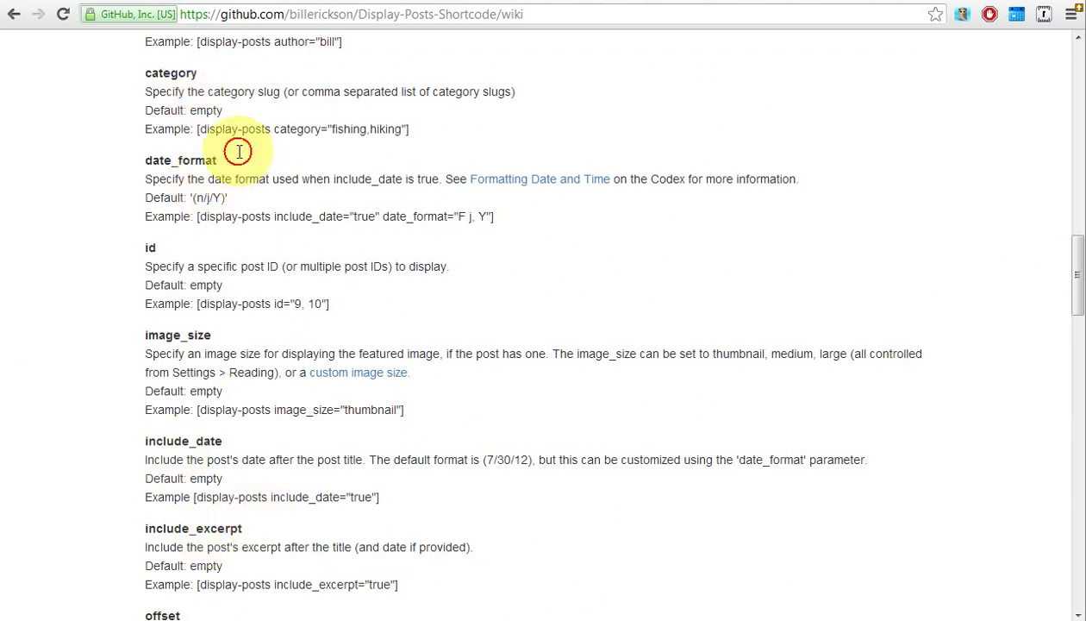
left_click_drag(239, 151, 168, 159)
left_click(159, 167)
left_click_drag(165, 253, 142, 249)
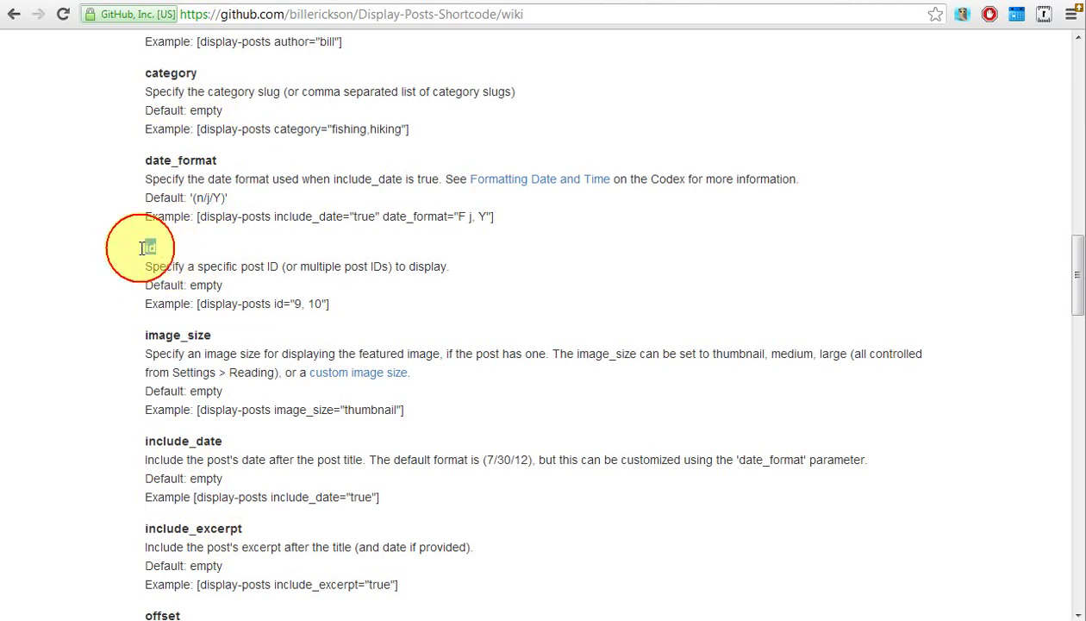
left_click(143, 254)
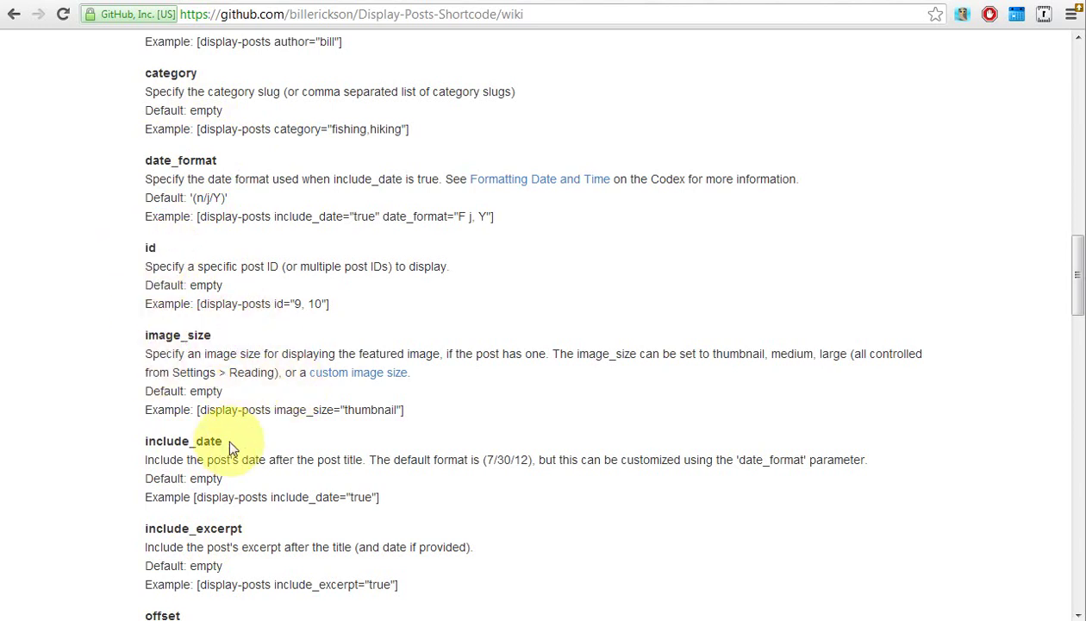
Copy the wiki's [display-posts include_excerpt="true"] example and return to the WordPress editor tab.
triple_click(268, 523)
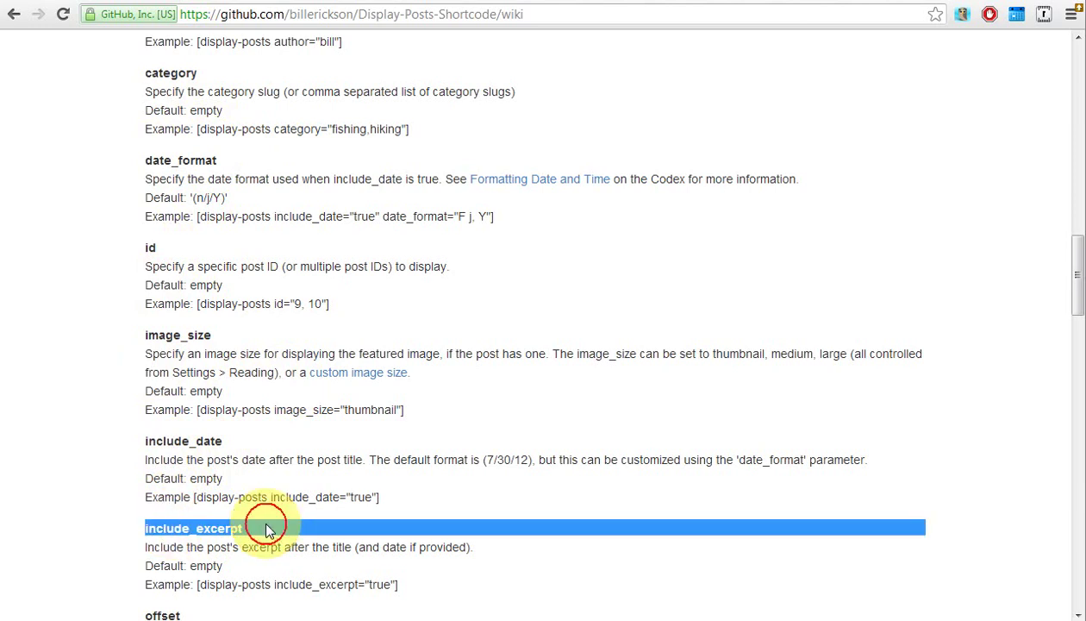
left_click(268, 529)
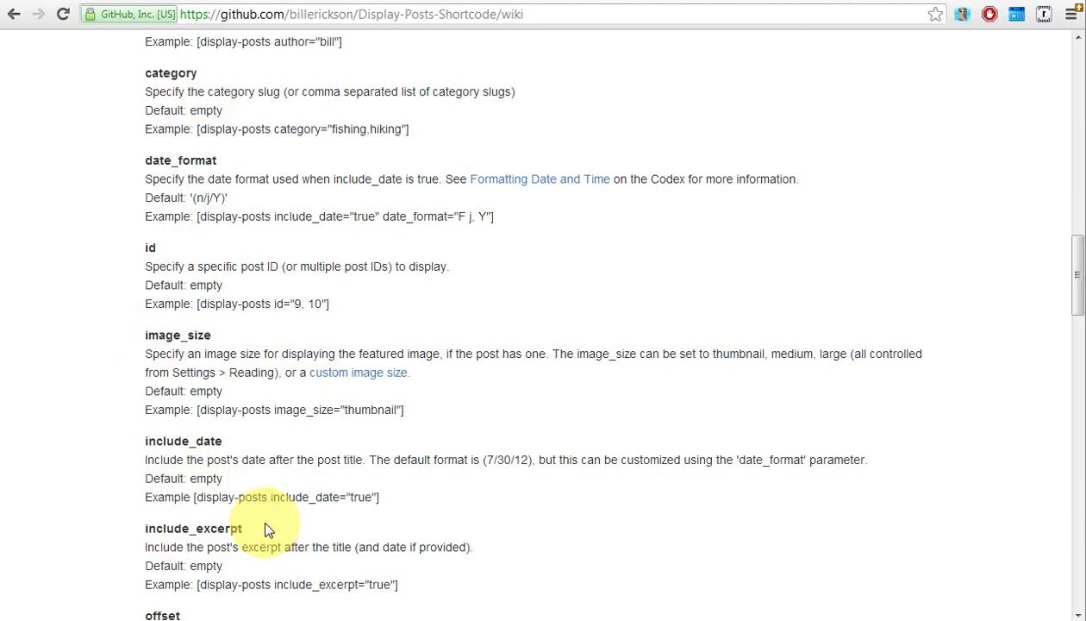
left_click(382, 579)
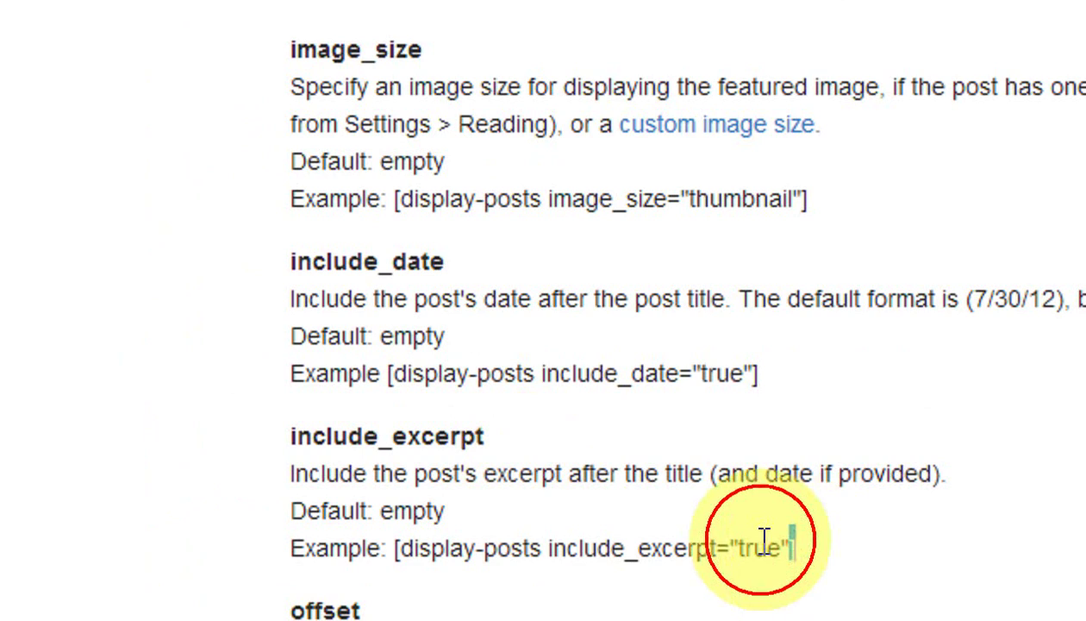
left_click_drag(764, 539, 403, 556)
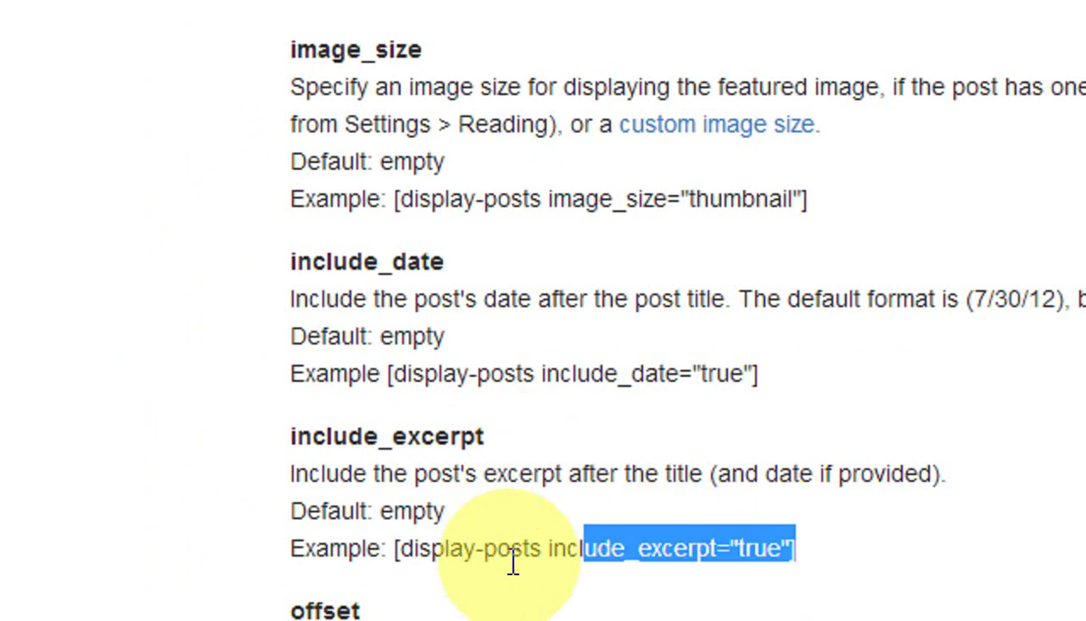
right_click(401, 548)
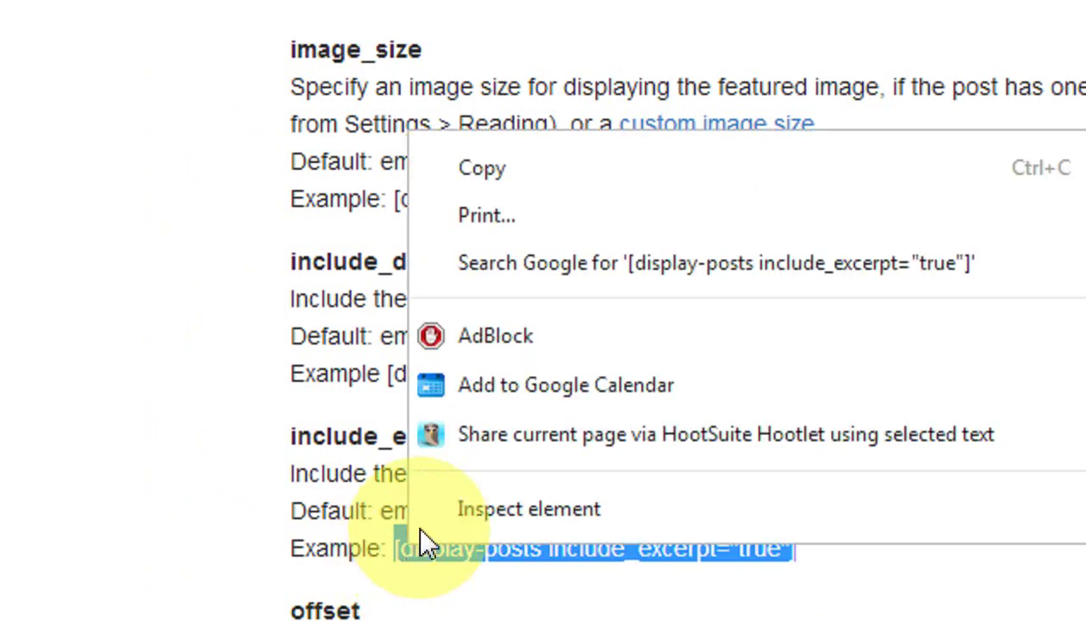
left_click(488, 186)
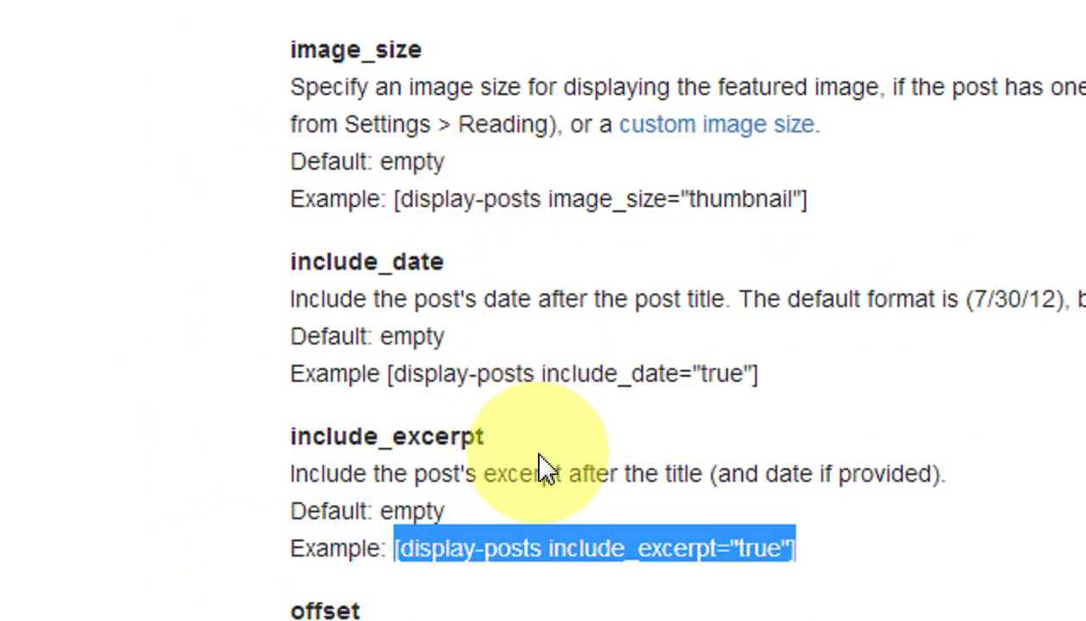
left_click(541, 468)
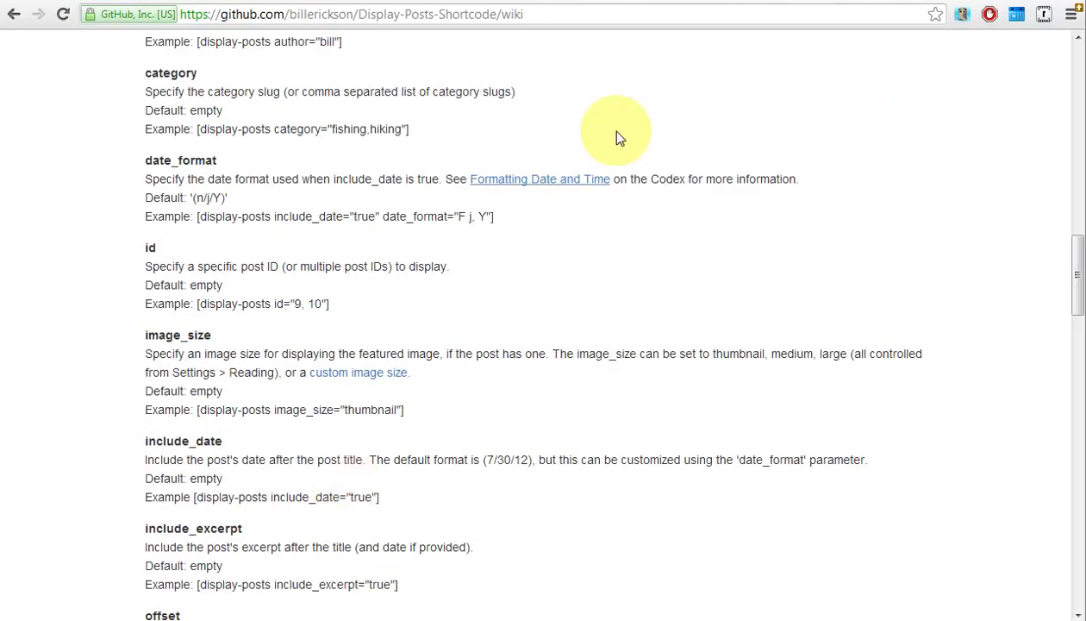
left_click(681, 8)
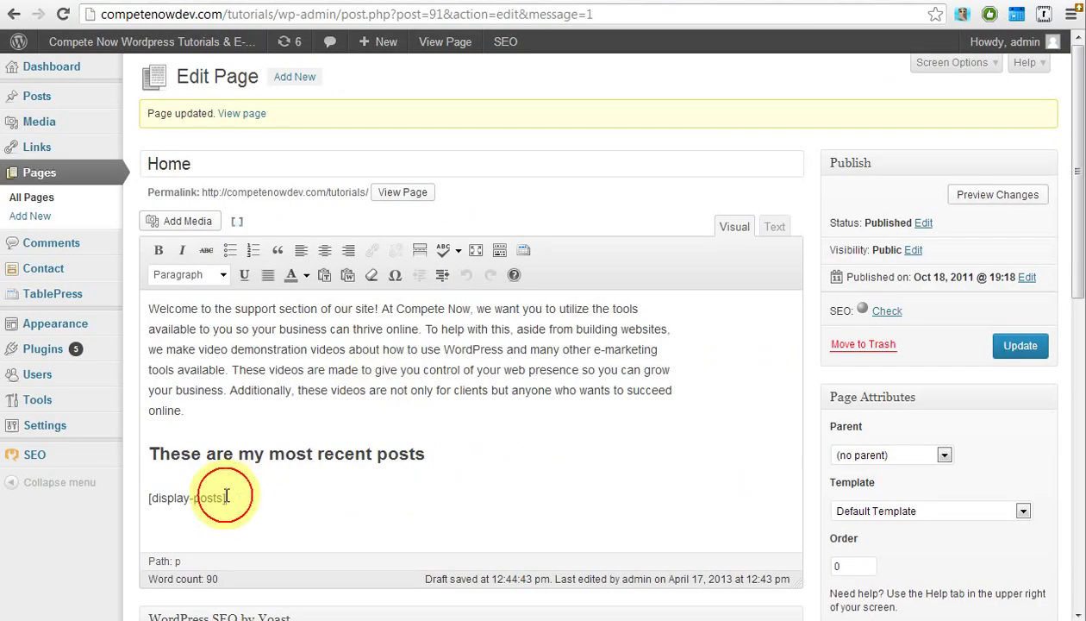
Replace [display-posts] with the pasted [display-posts include_excerpt="true"] and update the page.
left_click_drag(225, 498, 152, 497)
right_click(166, 490)
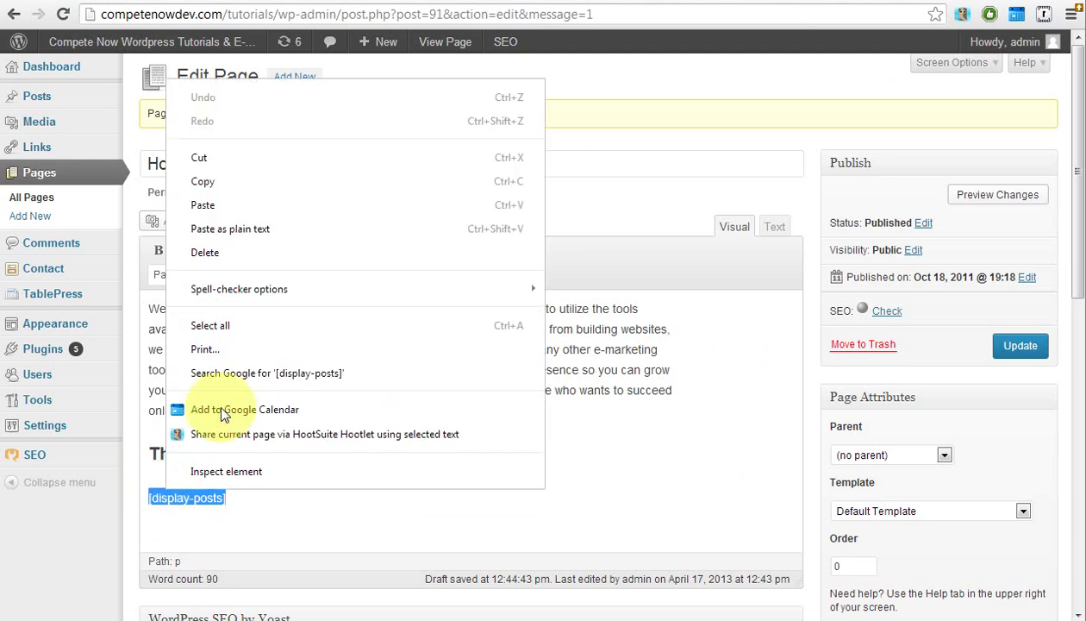
key("ctrl+v")
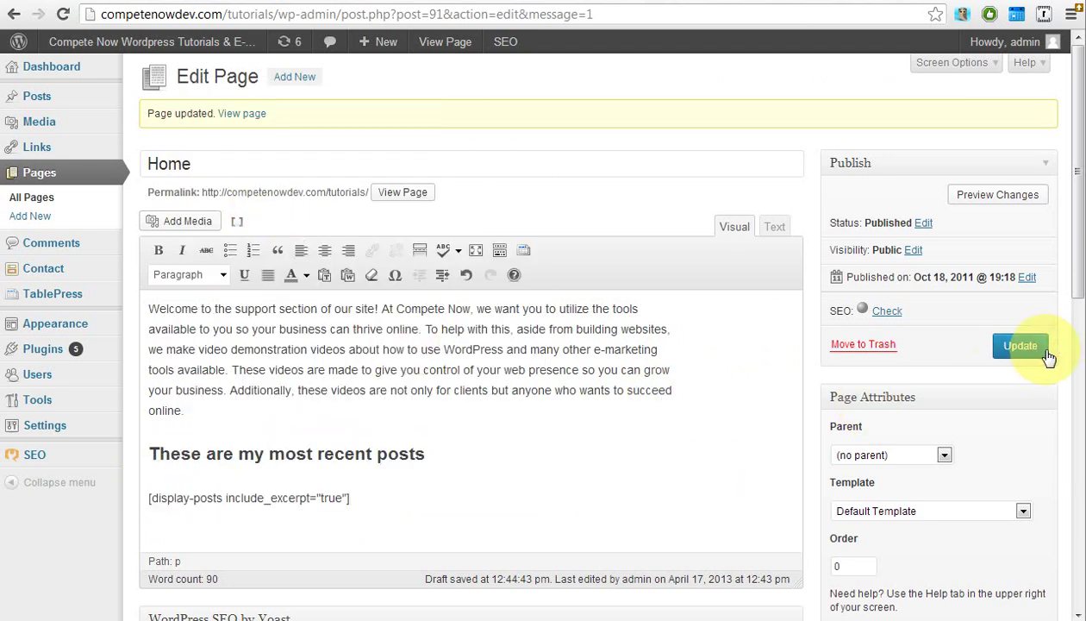
left_click(1019, 346)
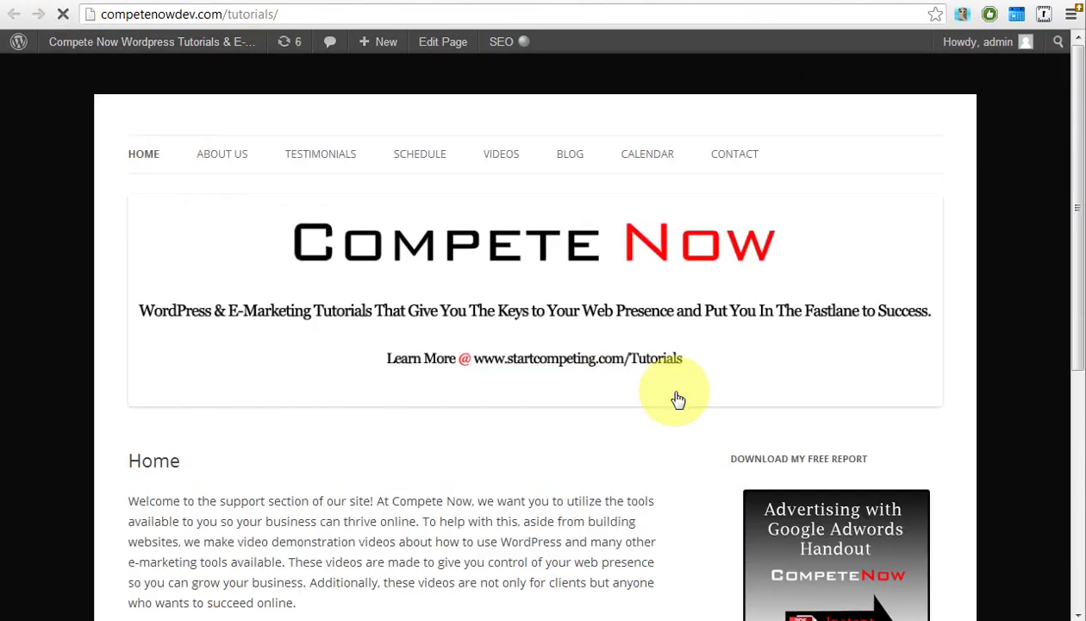
scroll(62, 453, "down", 1)
scroll(62, 452, "down", 2)
scroll(62, 453, "down", 1)
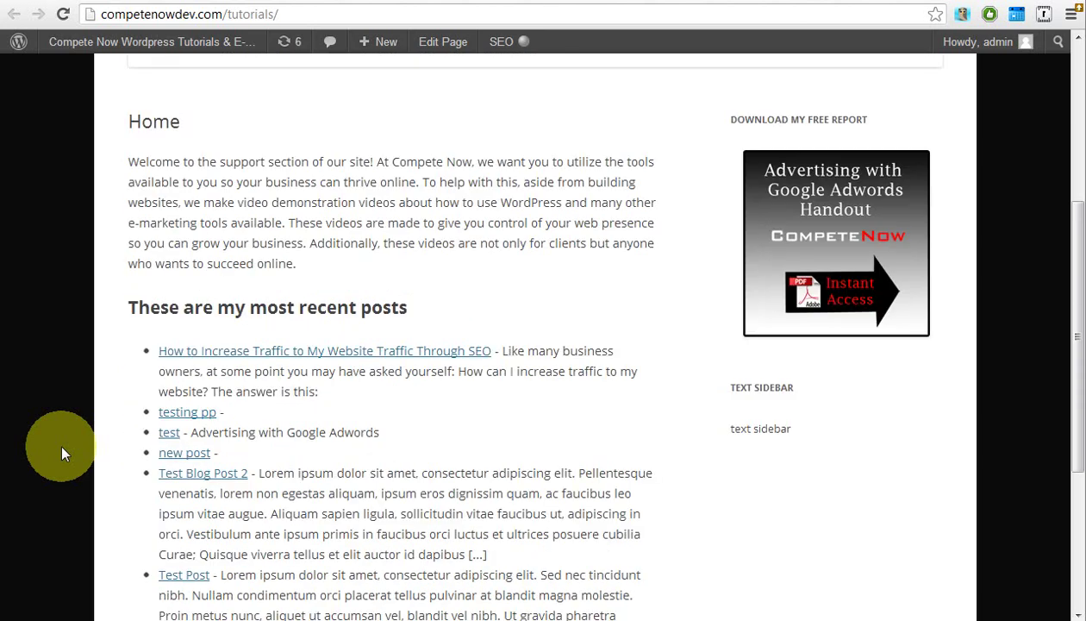
scroll(62, 452, "down", 1)
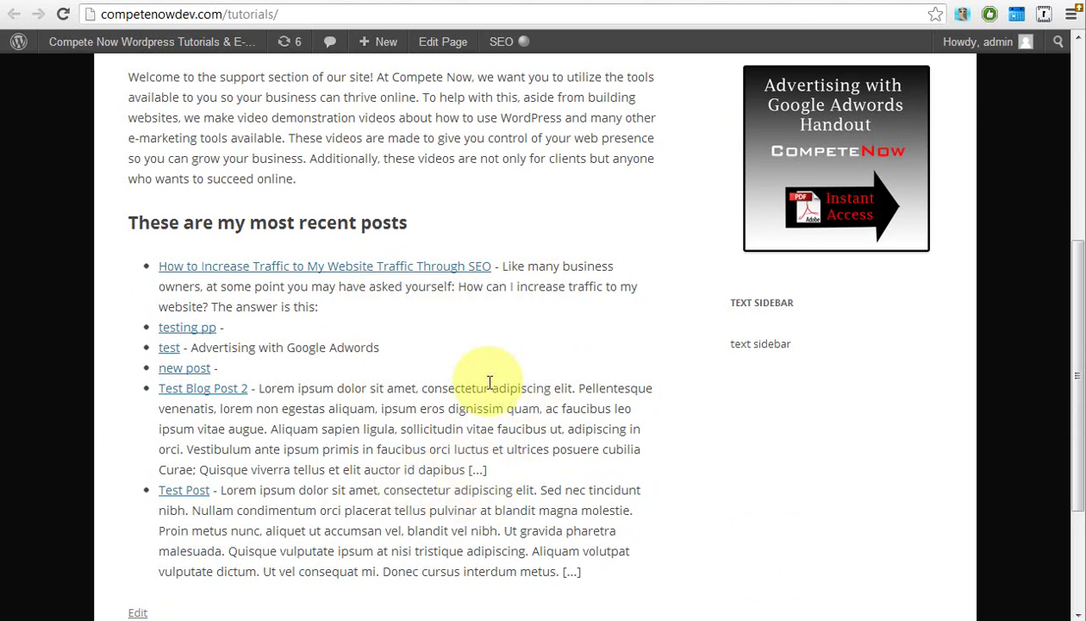
left_click(476, 471)
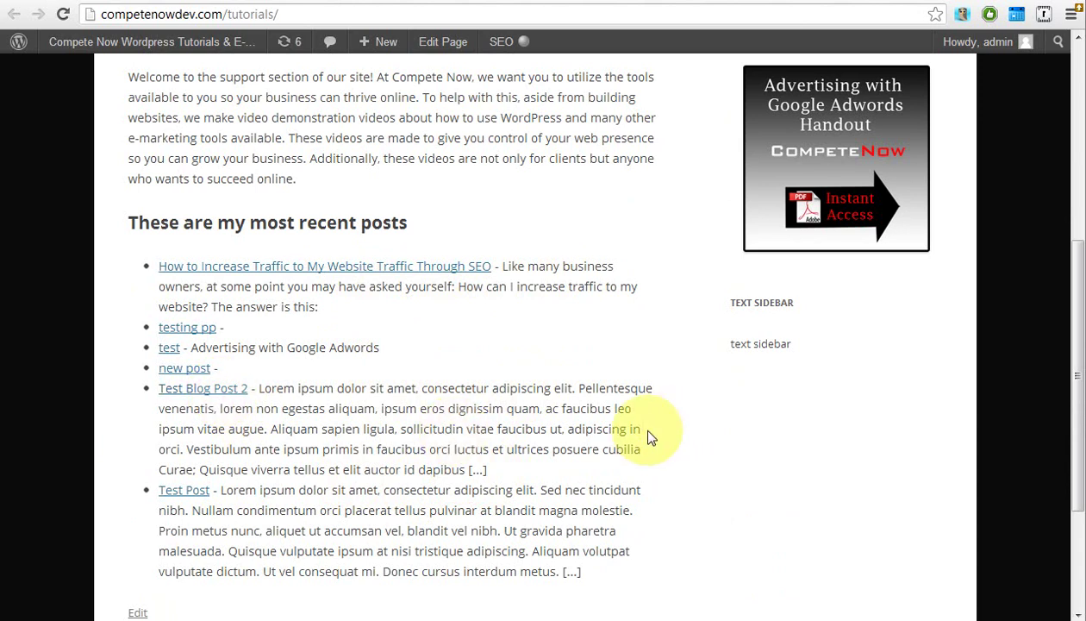
scroll(651, 437, "up", 5)
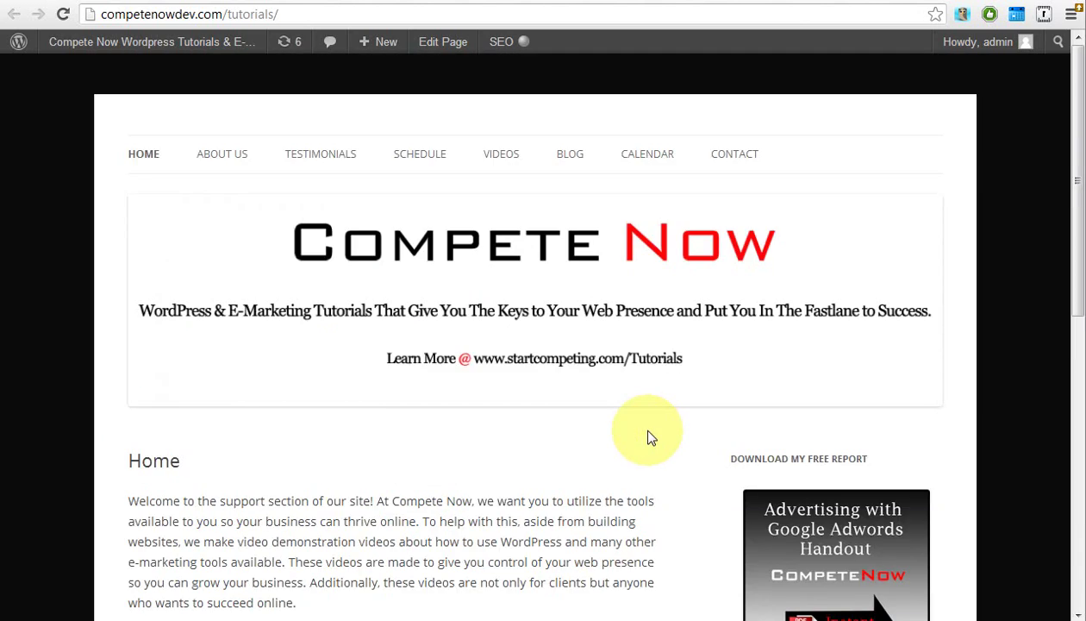